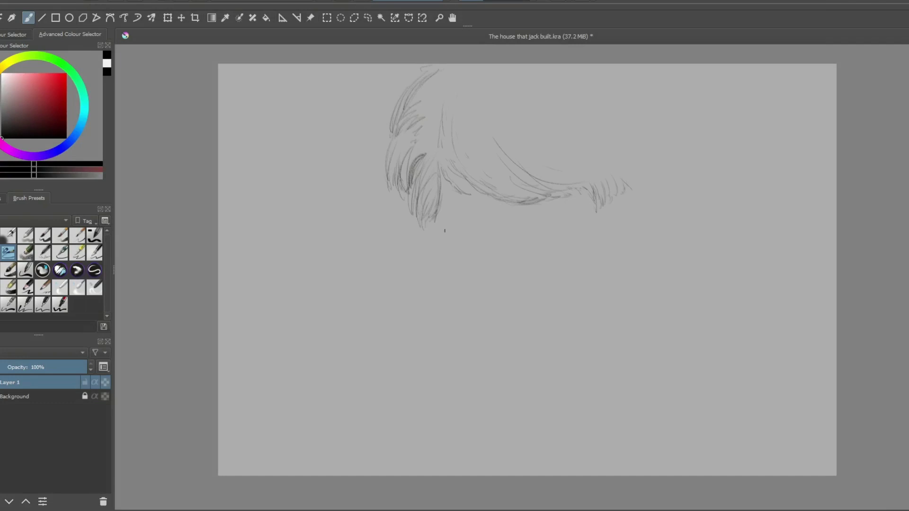
# Step: Sketch two dark arched eyebrows below the fringe, building them up with repeated short strokes
pyautogui.moveTo(445, 230); pyautogui.dragTo(432, 220)
pyautogui.moveTo(550, 230); pyautogui.dragTo(579, 233)
pyautogui.moveTo(482, 231); pyautogui.dragTo(492, 238)
pyautogui.moveTo(484, 231)
pyautogui.mouseDown()
pyautogui.moveTo(493, 238)
pyautogui.moveTo(477, 223)
pyautogui.moveTo(455, 224)
pyautogui.mouseUp()
pyautogui.moveTo(473, 225)
pyautogui.mouseDown()
pyautogui.moveTo(450, 221)
pyautogui.moveTo(446, 229)
pyautogui.moveTo(449, 222)
pyautogui.mouseUp()
pyautogui.moveTo(466, 222)
pyautogui.mouseDown()
pyautogui.moveTo(453, 218)
pyautogui.moveTo(489, 231)
pyautogui.mouseUp()
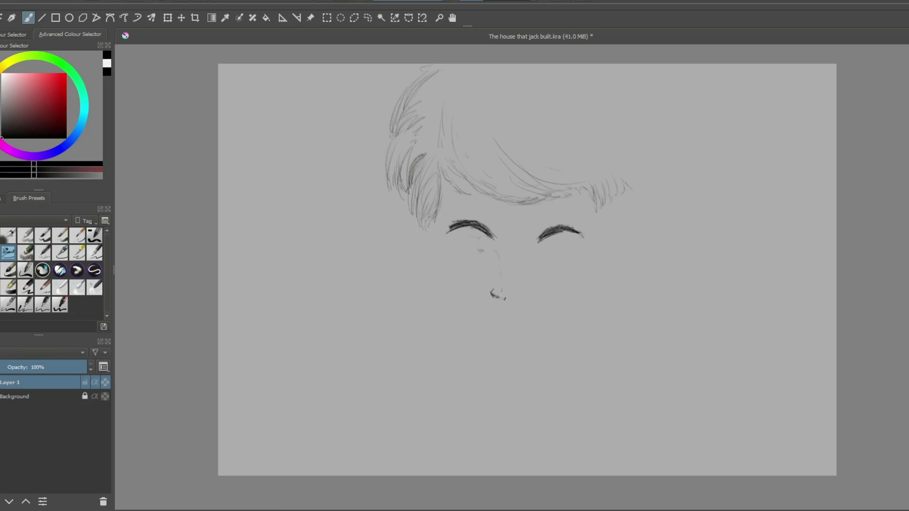
# Step: Outline the base of the nose and draw the narrowed right-hand eye, shading between its lid and eyebrow
pyautogui.moveTo(495, 297)
pyautogui.mouseDown()
pyautogui.moveTo(521, 306)
pyautogui.moveTo(543, 295)
pyautogui.moveTo(537, 286)
pyautogui.mouseUp()
pyautogui.moveTo(536, 240)
pyautogui.mouseDown()
pyautogui.moveTo(545, 236)
pyautogui.moveTo(535, 239)
pyautogui.mouseUp()
pyautogui.moveTo(541, 256)
pyautogui.mouseDown()
pyautogui.moveTo(573, 258)
pyautogui.moveTo(563, 256)
pyautogui.mouseUp()
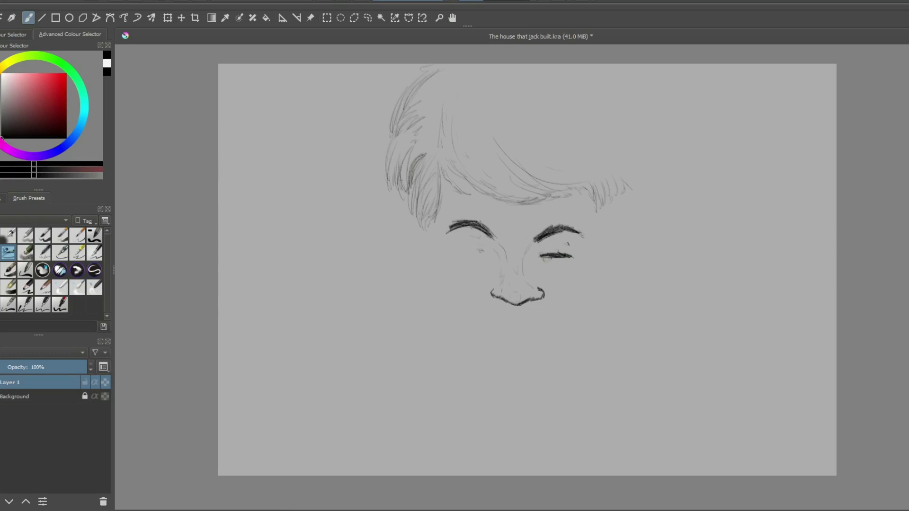
pyautogui.moveTo(549, 249)
pyautogui.mouseDown()
pyautogui.moveTo(571, 247)
pyautogui.moveTo(553, 246)
pyautogui.mouseUp()
pyautogui.moveTo(563, 232)
pyautogui.mouseDown()
pyautogui.moveTo(550, 236)
pyautogui.moveTo(554, 242)
pyautogui.mouseUp()
# Step: Draw the left-hand eye with its heavy upper lid, pupil, lower lid and light creases around it
pyautogui.moveTo(473, 247)
pyautogui.mouseDown()
pyautogui.moveTo(486, 252)
pyautogui.moveTo(464, 246)
pyautogui.moveTo(479, 248)
pyautogui.mouseUp()
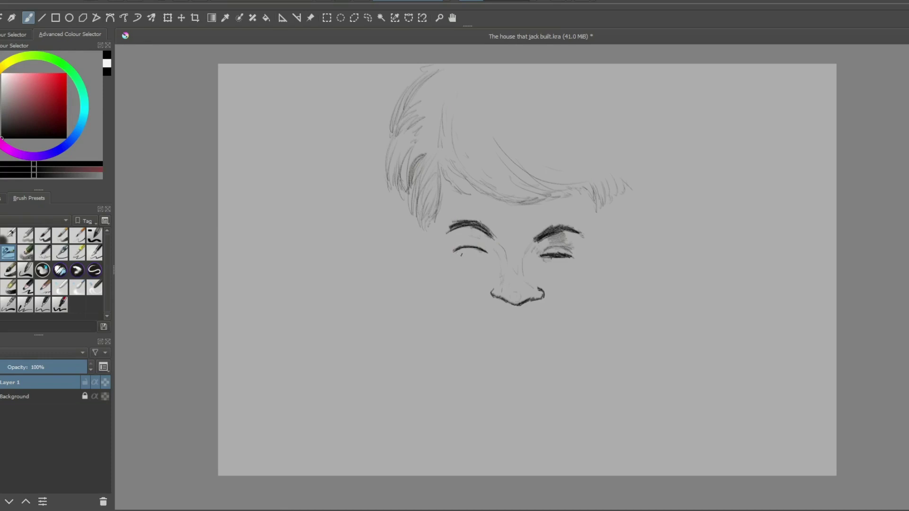
pyautogui.moveTo(454, 249)
pyautogui.mouseDown()
pyautogui.moveTo(475, 260)
pyautogui.moveTo(484, 254)
pyautogui.moveTo(465, 252)
pyautogui.moveTo(478, 252)
pyautogui.mouseUp()
pyautogui.moveTo(483, 245)
pyautogui.mouseDown()
pyautogui.moveTo(456, 246)
pyautogui.moveTo(469, 237)
pyautogui.moveTo(485, 244)
pyautogui.mouseUp()
pyautogui.moveTo(487, 257); pyautogui.dragTo(471, 270)
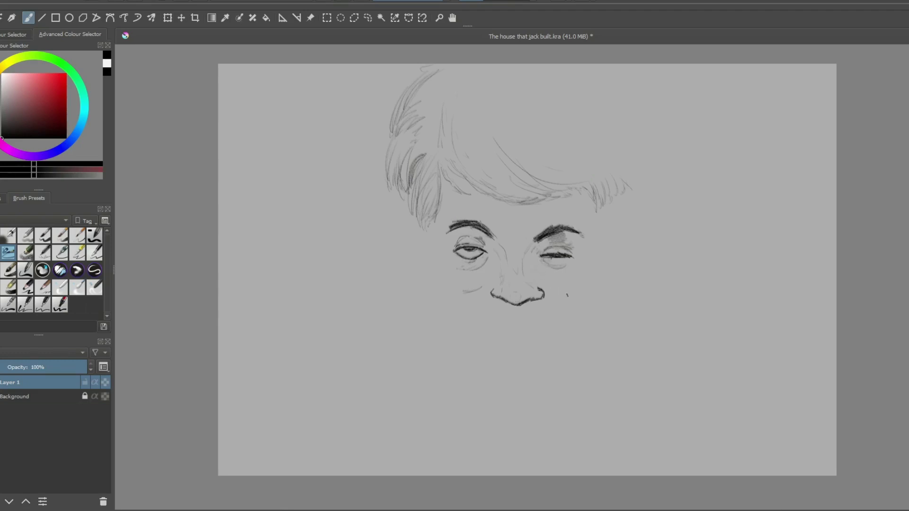
# Step: Draw the crease from the nose to the right mouth corner and the long curved upper line of the mouth
pyautogui.moveTo(539, 285); pyautogui.dragTo(570, 302)
pyautogui.hotkey('ctrl', 'z')
pyautogui.hotkey('ctrl', 'z')
pyautogui.moveTo(547, 287); pyautogui.dragTo(567, 303)
pyautogui.moveTo(460, 299)
pyautogui.mouseDown()
pyautogui.moveTo(543, 307)
pyautogui.moveTo(494, 310)
pyautogui.moveTo(457, 297)
pyautogui.mouseUp()
pyautogui.hotkey('ctrl', 'z')
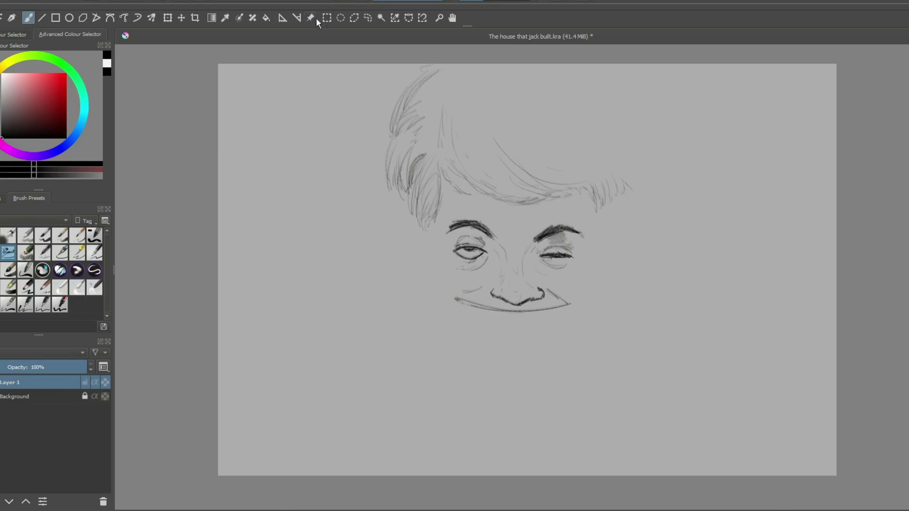
# Step: Draw the deep lower curve of the wide grin, joining both mouth corners
pyautogui.moveTo(486, 309); pyautogui.dragTo(467, 304)
pyautogui.hotkey('ctrl', 'z')
pyautogui.click(8, 252)
pyautogui.moveTo(471, 302); pyautogui.dragTo(525, 311)
pyautogui.moveTo(461, 304)
pyautogui.mouseDown()
pyautogui.moveTo(535, 326)
pyautogui.moveTo(525, 327)
pyautogui.moveTo(561, 315)
pyautogui.mouseUp()
pyautogui.moveTo(512, 328)
pyautogui.mouseDown()
pyautogui.moveTo(573, 303)
pyautogui.moveTo(536, 326)
pyautogui.mouseUp()
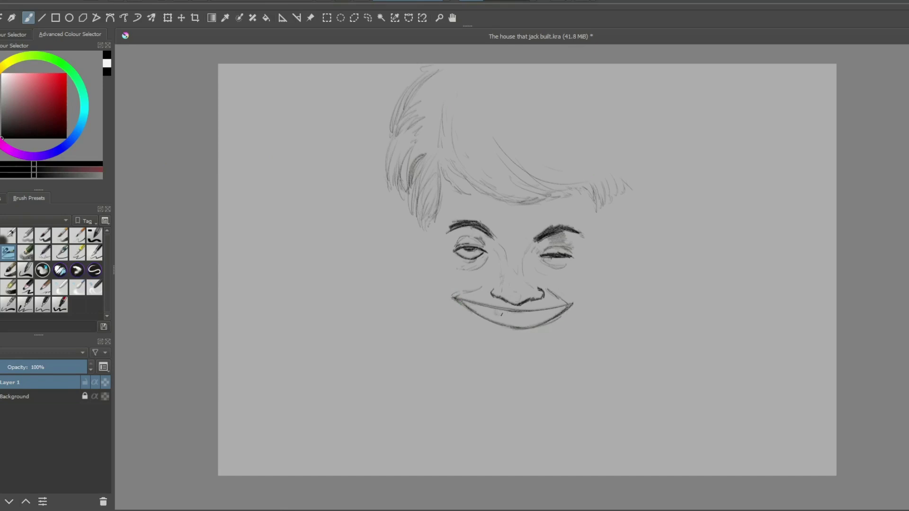
# Step: Sketch the row of small, uneven lower teeth inside the grin
pyautogui.moveTo(507, 316); pyautogui.dragTo(515, 320)
pyautogui.moveTo(513, 318); pyautogui.dragTo(544, 314)
pyautogui.moveTo(510, 318)
pyautogui.mouseDown()
pyautogui.moveTo(496, 318)
pyautogui.moveTo(544, 311)
pyautogui.mouseUp()
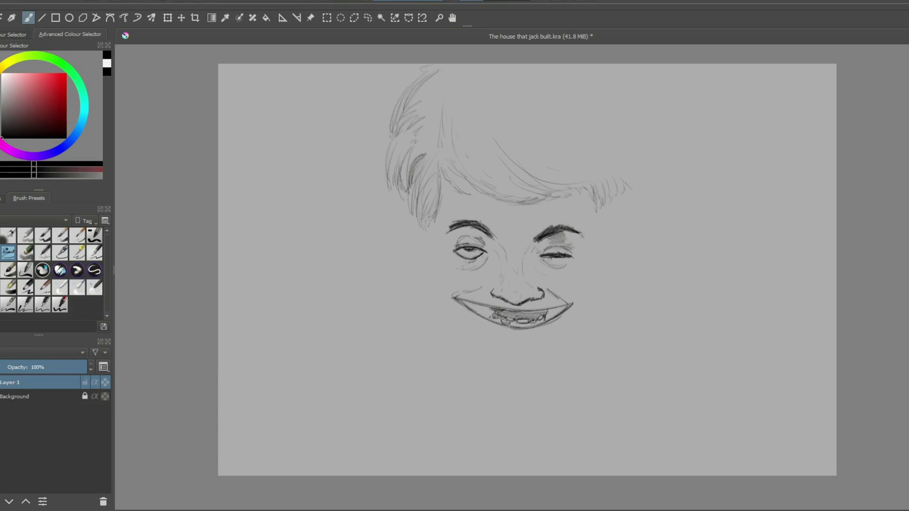
pyautogui.moveTo(490, 316); pyautogui.dragTo(499, 319)
pyautogui.moveTo(511, 323); pyautogui.dragTo(542, 324)
# Step: Shade the mouth interior dark around the teeth, add the lower lip line and mark a short crease on the right cheek
pyautogui.moveTo(558, 310)
pyautogui.mouseDown()
pyautogui.moveTo(544, 319)
pyautogui.moveTo(481, 317)
pyautogui.moveTo(462, 302)
pyautogui.mouseUp()
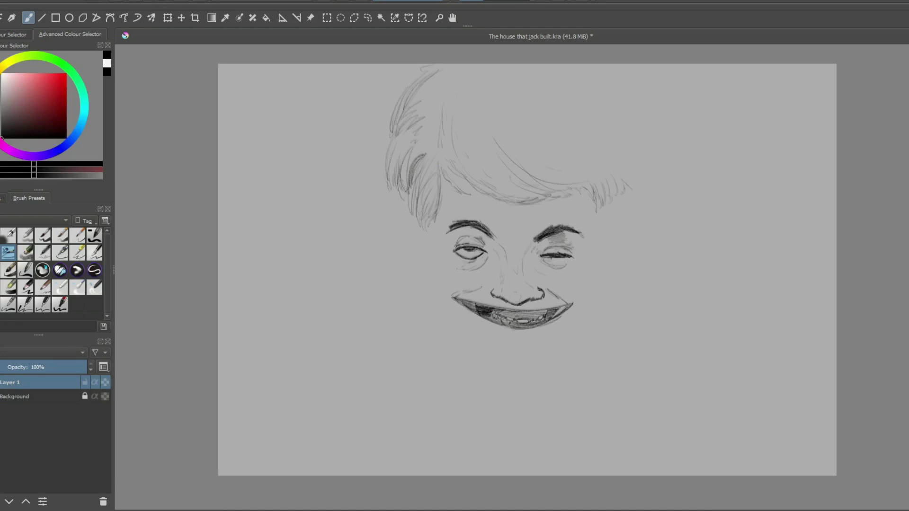
pyautogui.moveTo(568, 307)
pyautogui.mouseDown()
pyautogui.moveTo(518, 337)
pyautogui.moveTo(476, 323)
pyautogui.moveTo(510, 334)
pyautogui.mouseUp()
pyautogui.hotkey('ctrl', 'z')
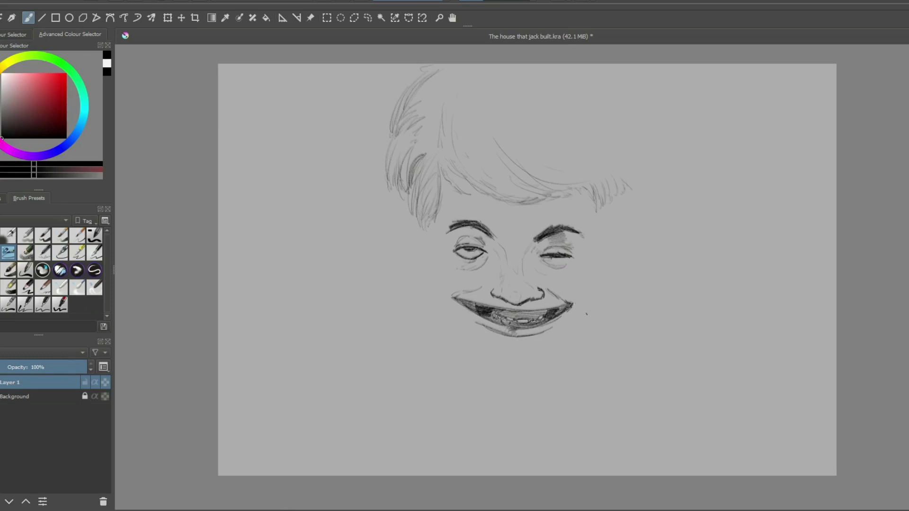
pyautogui.moveTo(577, 316); pyautogui.dragTo(582, 307)
# Step: Draw the left side of the face and the outline of the left ear below the hair
pyautogui.moveTo(437, 222); pyautogui.dragTo(431, 269)
pyautogui.hotkey('ctrl', 'z')
pyautogui.hotkey('ctrl', 'z')
pyautogui.hotkey('ctrl', 'z')
pyautogui.moveTo(436, 222)
pyautogui.mouseDown()
pyautogui.moveTo(429, 280)
pyautogui.moveTo(430, 261)
pyautogui.mouseUp()
pyautogui.moveTo(424, 221); pyautogui.dragTo(431, 258)
pyautogui.hotkey('ctrl', 'z')
pyautogui.moveTo(414, 213); pyautogui.dragTo(428, 258)
pyautogui.moveTo(425, 223); pyautogui.dragTo(430, 238)
# Step: Draw the right side of the face and hair strands hanging over the right ear
pyautogui.moveTo(592, 195)
pyautogui.mouseDown()
pyautogui.moveTo(598, 221)
pyautogui.moveTo(618, 200)
pyautogui.moveTo(599, 265)
pyautogui.mouseUp()
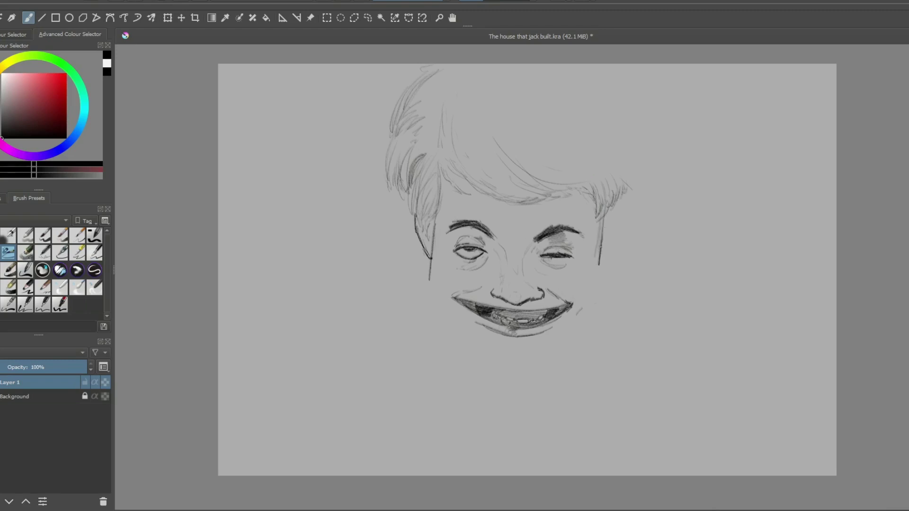
pyautogui.moveTo(606, 226)
pyautogui.mouseDown()
pyautogui.moveTo(600, 253)
pyautogui.moveTo(608, 256)
pyautogui.mouseUp()
pyautogui.moveTo(626, 203)
pyautogui.mouseDown()
pyautogui.moveTo(615, 249)
pyautogui.moveTo(622, 225)
pyautogui.mouseUp()
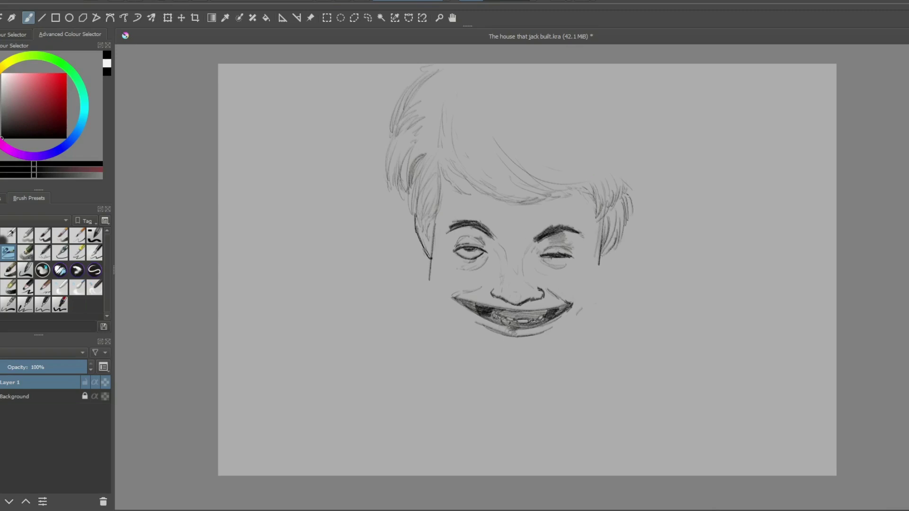
# Step: Add darker strands to the hair on the left side, from above the ear to its outer edge
pyautogui.moveTo(434, 212); pyautogui.dragTo(429, 243)
pyautogui.moveTo(438, 196); pyautogui.dragTo(421, 231)
pyautogui.moveTo(436, 164); pyautogui.dragTo(421, 204)
pyautogui.moveTo(423, 161); pyautogui.dragTo(410, 212)
pyautogui.moveTo(412, 143); pyautogui.dragTo(401, 199)
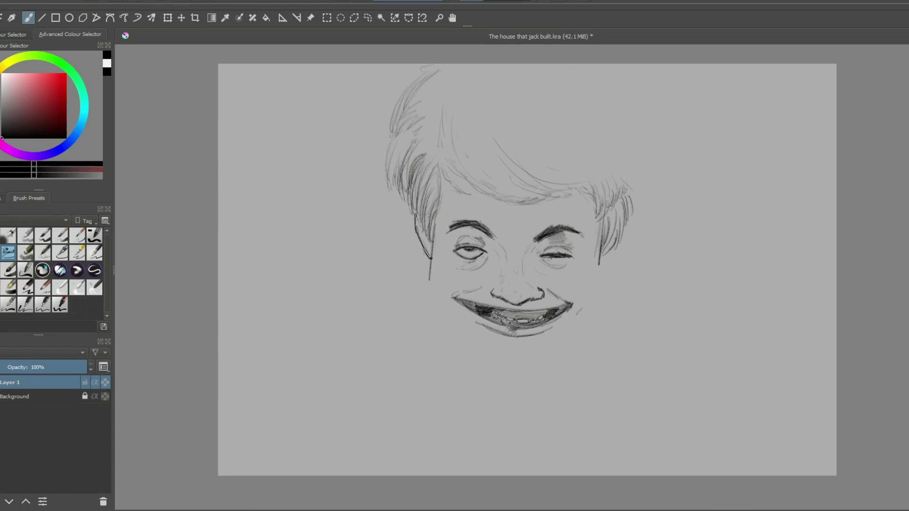
pyautogui.moveTo(406, 127)
pyautogui.mouseDown()
pyautogui.moveTo(394, 191)
pyautogui.moveTo(384, 176)
pyautogui.moveTo(386, 209)
pyautogui.mouseUp()
pyautogui.moveTo(395, 174); pyautogui.dragTo(388, 201)
pyautogui.moveTo(396, 178)
pyautogui.mouseDown()
pyautogui.moveTo(389, 197)
pyautogui.moveTo(397, 204)
pyautogui.mouseUp()
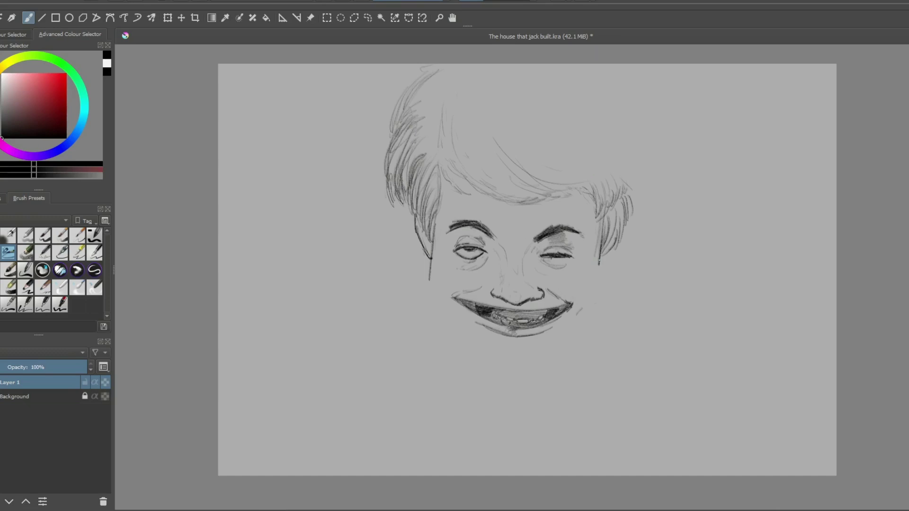
pyautogui.moveTo(600, 258); pyautogui.dragTo(599, 313)
pyautogui.hotkey('ctrl', 'z')
pyautogui.hotkey('ctrl', 'z')
pyautogui.moveTo(600, 278); pyautogui.dragTo(615, 272)
pyautogui.hotkey('ctrl', 'z')
pyautogui.moveTo(616, 261); pyautogui.dragTo(631, 232)
pyautogui.hotkey('ctrl', 'z')
pyautogui.moveTo(603, 269)
pyautogui.mouseDown()
pyautogui.moveTo(628, 252)
pyautogui.moveTo(632, 222)
pyautogui.moveTo(620, 258)
pyautogui.mouseUp()
pyautogui.hotkey('ctrl', 'z')
pyautogui.hotkey('ctrl', 'z')
pyautogui.hotkey('ctrl', 'z')
pyautogui.hotkey('ctrl', 'z')
pyautogui.moveTo(599, 276)
pyautogui.mouseDown()
pyautogui.moveTo(602, 288)
pyautogui.moveTo(608, 273)
pyautogui.mouseUp()
pyautogui.moveTo(629, 245); pyautogui.dragTo(610, 271)
pyautogui.hotkey('ctrl', 'z')
pyautogui.hotkey('ctrl', 'z')
# Step: Draw the lower edge of the right ear and the outer tufts of hair rising above it
pyautogui.moveTo(599, 273)
pyautogui.mouseDown()
pyautogui.moveTo(627, 244)
pyautogui.moveTo(630, 214)
pyautogui.moveTo(635, 231)
pyautogui.mouseUp()
pyautogui.moveTo(638, 187); pyautogui.dragTo(629, 238)
pyautogui.moveTo(644, 209)
pyautogui.mouseDown()
pyautogui.moveTo(633, 241)
pyautogui.moveTo(643, 211)
pyautogui.mouseUp()
pyautogui.moveTo(649, 187)
pyautogui.mouseDown()
pyautogui.moveTo(645, 207)
pyautogui.moveTo(655, 171)
pyautogui.moveTo(645, 138)
pyautogui.mouseUp()
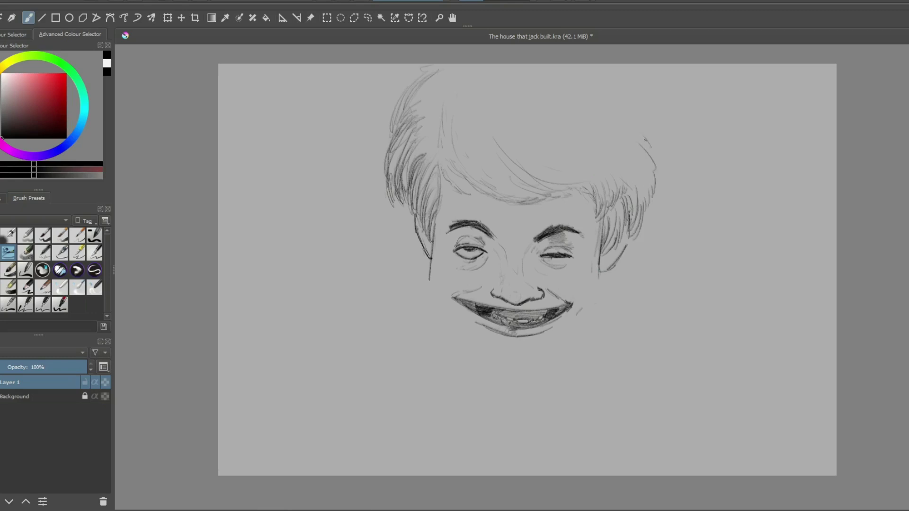
# Step: Draw the right outer contour of the hair up to the canvas edge, reinforcing it with parallel strands
pyautogui.moveTo(648, 195)
pyautogui.mouseDown()
pyautogui.moveTo(652, 140)
pyautogui.moveTo(627, 102)
pyautogui.moveTo(652, 133)
pyautogui.moveTo(604, 64)
pyautogui.moveTo(649, 131)
pyautogui.mouseUp()
pyautogui.moveTo(609, 68); pyautogui.dragTo(648, 141)
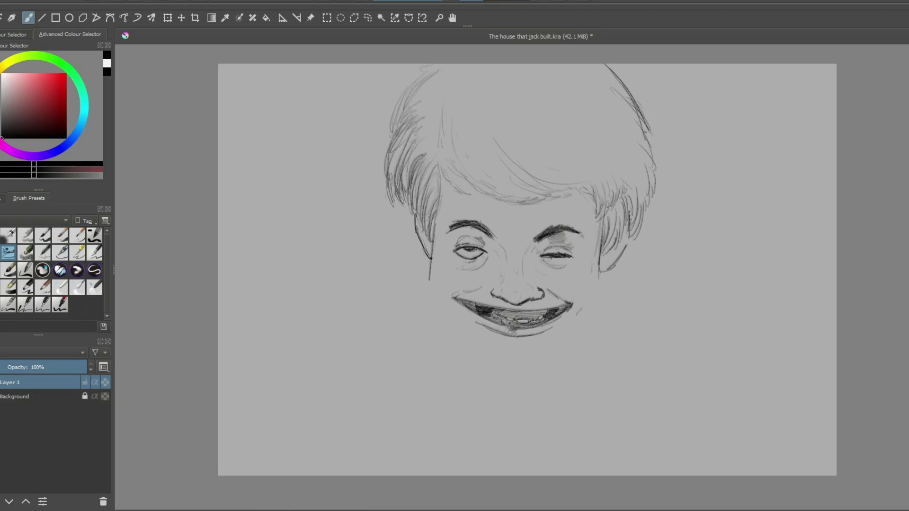
pyautogui.moveTo(608, 85); pyautogui.dragTo(655, 145)
pyautogui.moveTo(627, 109)
pyautogui.mouseDown()
pyautogui.moveTo(662, 182)
pyautogui.moveTo(651, 192)
pyautogui.mouseUp()
pyautogui.moveTo(638, 137); pyautogui.dragTo(654, 189)
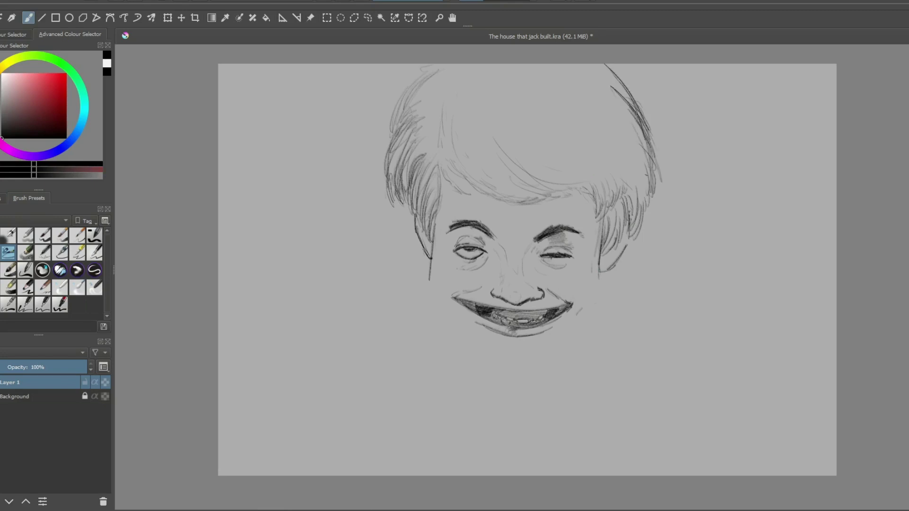
pyautogui.moveTo(616, 101)
pyautogui.mouseDown()
pyautogui.moveTo(648, 183)
pyautogui.moveTo(640, 156)
pyautogui.mouseUp()
# Step: Define the hair parting on the left and fill the side section with strands up to the crown
pyautogui.moveTo(441, 113); pyautogui.dragTo(439, 176)
pyautogui.moveTo(441, 141)
pyautogui.mouseDown()
pyautogui.moveTo(451, 191)
pyautogui.moveTo(466, 197)
pyautogui.moveTo(447, 177)
pyautogui.moveTo(461, 171)
pyautogui.mouseUp()
pyautogui.moveTo(444, 101); pyautogui.dragTo(448, 114)
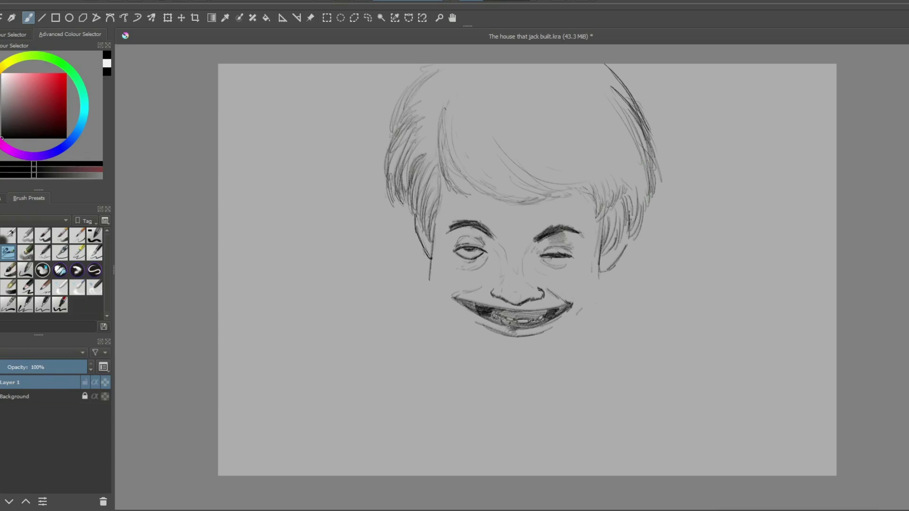
pyautogui.moveTo(446, 158); pyautogui.dragTo(458, 177)
pyautogui.moveTo(440, 122)
pyautogui.mouseDown()
pyautogui.moveTo(431, 150)
pyautogui.moveTo(414, 156)
pyautogui.moveTo(425, 131)
pyautogui.mouseUp()
pyautogui.moveTo(416, 141); pyautogui.dragTo(408, 155)
pyautogui.moveTo(456, 90); pyautogui.dragTo(429, 91)
pyautogui.moveTo(446, 70); pyautogui.dragTo(430, 79)
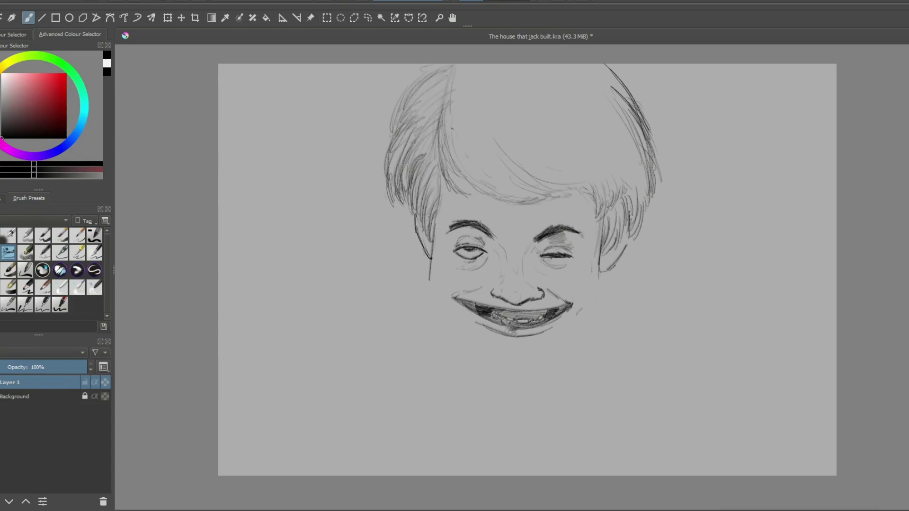
# Step: Fill the fringe with long curved strands sweeping from the parting down toward the right temple
pyautogui.moveTo(450, 111)
pyautogui.mouseDown()
pyautogui.moveTo(485, 182)
pyautogui.moveTo(520, 190)
pyautogui.moveTo(472, 152)
pyautogui.mouseUp()
pyautogui.moveTo(462, 120)
pyautogui.mouseDown()
pyautogui.moveTo(476, 170)
pyautogui.moveTo(512, 189)
pyautogui.mouseUp()
pyautogui.moveTo(470, 94)
pyautogui.mouseDown()
pyautogui.moveTo(514, 181)
pyautogui.moveTo(582, 188)
pyautogui.moveTo(561, 187)
pyautogui.mouseUp()
pyautogui.moveTo(518, 150); pyautogui.dragTo(559, 173)
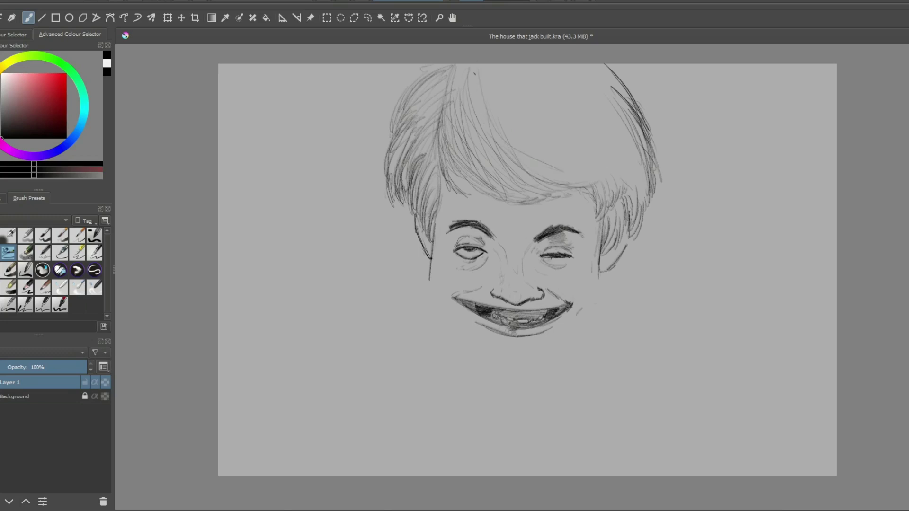
pyautogui.moveTo(488, 83); pyautogui.dragTo(547, 164)
pyautogui.moveTo(509, 121)
pyautogui.mouseDown()
pyautogui.moveTo(536, 152)
pyautogui.moveTo(582, 166)
pyautogui.mouseUp()
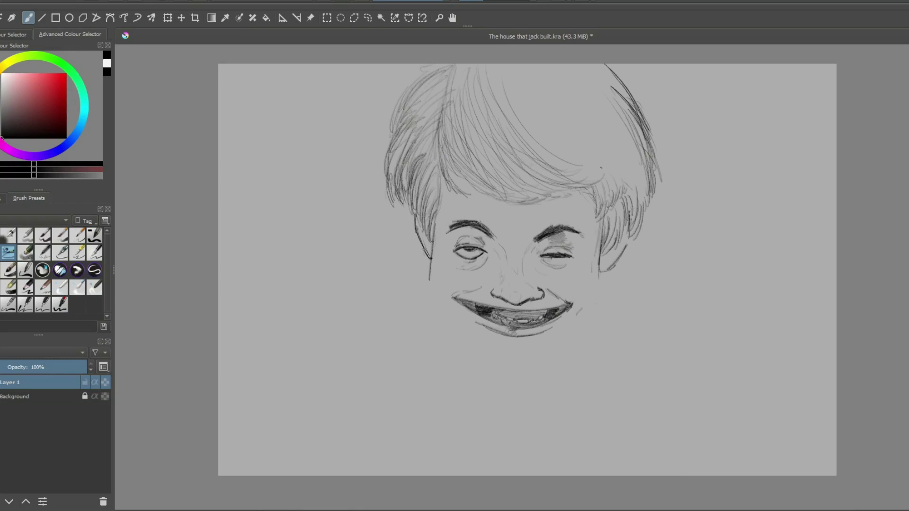
# Step: Add short curved strands to the hair above the right ear and along the right temple
pyautogui.moveTo(598, 193); pyautogui.dragTo(600, 217)
pyautogui.moveTo(608, 178)
pyautogui.mouseDown()
pyautogui.moveTo(606, 203)
pyautogui.moveTo(611, 199)
pyautogui.mouseUp()
pyautogui.moveTo(622, 159)
pyautogui.mouseDown()
pyautogui.moveTo(616, 188)
pyautogui.moveTo(617, 176)
pyautogui.moveTo(624, 187)
pyautogui.moveTo(634, 172)
pyautogui.mouseUp()
pyautogui.moveTo(638, 132); pyautogui.dragTo(626, 190)
pyautogui.moveTo(641, 109)
pyautogui.mouseDown()
pyautogui.moveTo(634, 195)
pyautogui.moveTo(639, 189)
pyautogui.mouseUp()
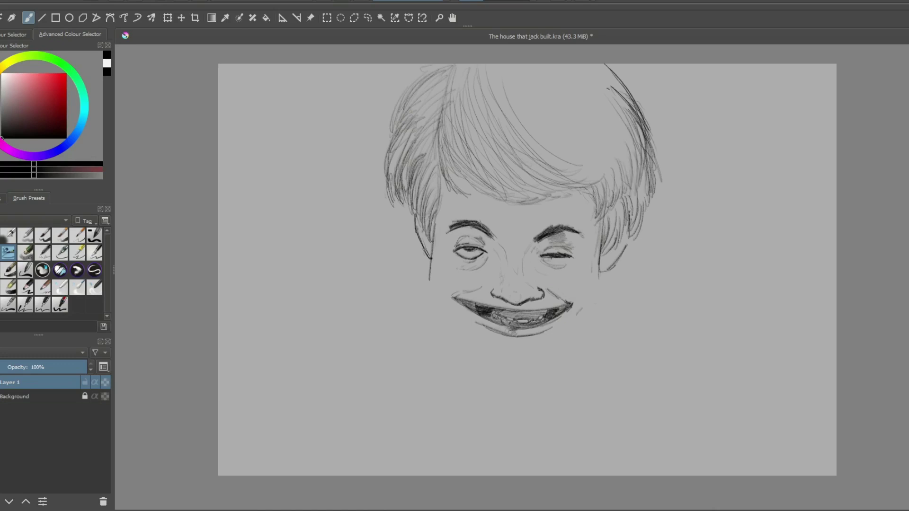
# Step: Fill the rest of the crown with long strands sweeping toward the right side of the hair
pyautogui.moveTo(495, 74); pyautogui.dragTo(579, 168)
pyautogui.moveTo(521, 84); pyautogui.dragTo(583, 166)
pyautogui.moveTo(542, 112); pyautogui.dragTo(599, 157)
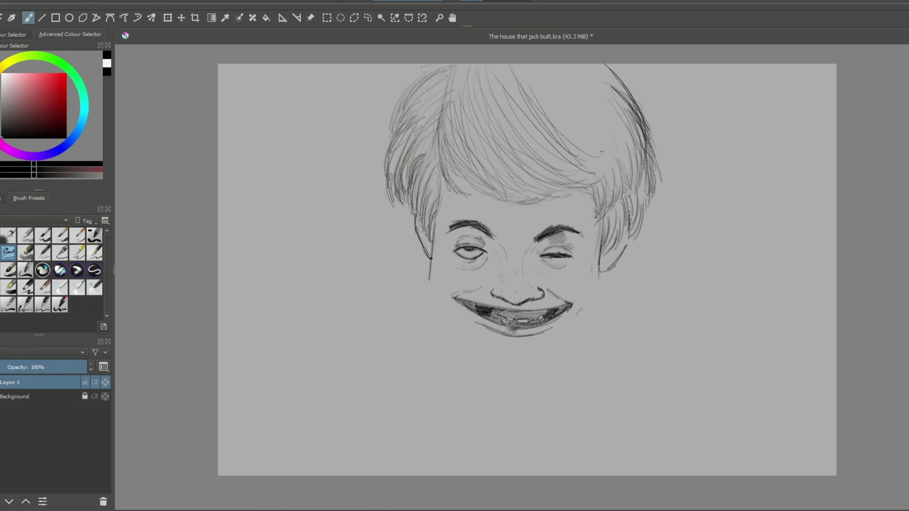
pyautogui.moveTo(566, 109); pyautogui.dragTo(584, 127)
pyautogui.moveTo(561, 76)
pyautogui.mouseDown()
pyautogui.moveTo(605, 132)
pyautogui.moveTo(604, 116)
pyautogui.moveTo(613, 150)
pyautogui.mouseUp()
pyautogui.moveTo(589, 70)
pyautogui.mouseDown()
pyautogui.moveTo(618, 156)
pyautogui.moveTo(629, 101)
pyautogui.mouseUp()
pyautogui.moveTo(616, 64); pyautogui.dragTo(623, 76)
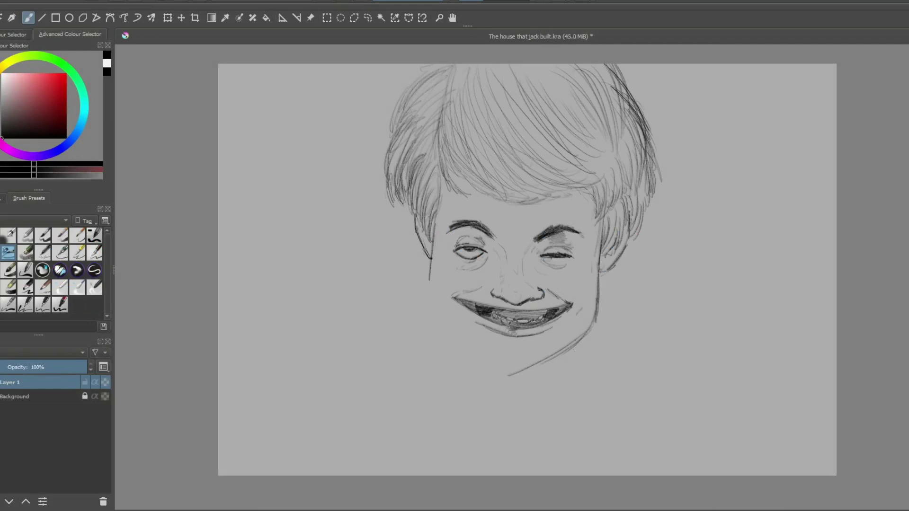
# Step: Undo the strokes of the right jaw line running toward the chin
pyautogui.hotkey('ctrl', 'z')
pyautogui.hotkey('ctrl', 'z')
pyautogui.hotkey('ctrl', 'z')
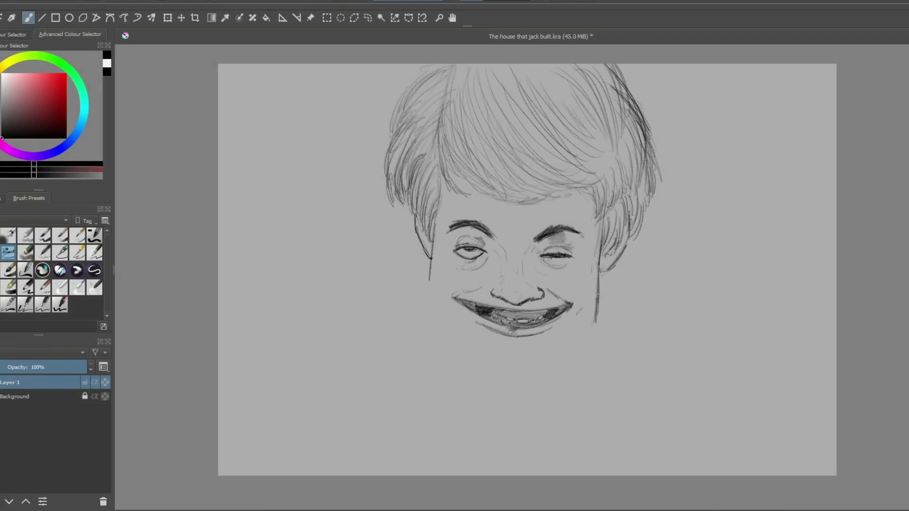
pyautogui.hotkey('ctrl', 'z')
pyautogui.hotkey('ctrl', 'z')
pyautogui.hotkey('ctrl', 'z')
# Step: Step back and forth through the jaw strokes and settle on a right cheek line that curves inward toward the chin
pyautogui.hotkey('ctrl', 'shift', 'z')
pyautogui.hotkey('ctrl', 'shift', 'z')
pyautogui.hotkey('ctrl', 'shift', 'z')
pyautogui.hotkey('ctrl', 'shift', 'z')
pyautogui.hotkey('ctrl', 'shift', 'z')
pyautogui.hotkey('ctrl', 'z')
pyautogui.hotkey('ctrl', 'z')
pyautogui.hotkey('ctrl', 'z')
pyautogui.hotkey('ctrl', 'z')
pyautogui.hotkey('ctrl', 'z')
pyautogui.hotkey('ctrl', 'shift', 'z')
pyautogui.hotkey('ctrl', 'shift', 'z')
pyautogui.hotkey('ctrl', 'shift', 'z')
pyautogui.hotkey('ctrl', 'shift', 'z')
pyautogui.hotkey('ctrl', 'shift', 'z')
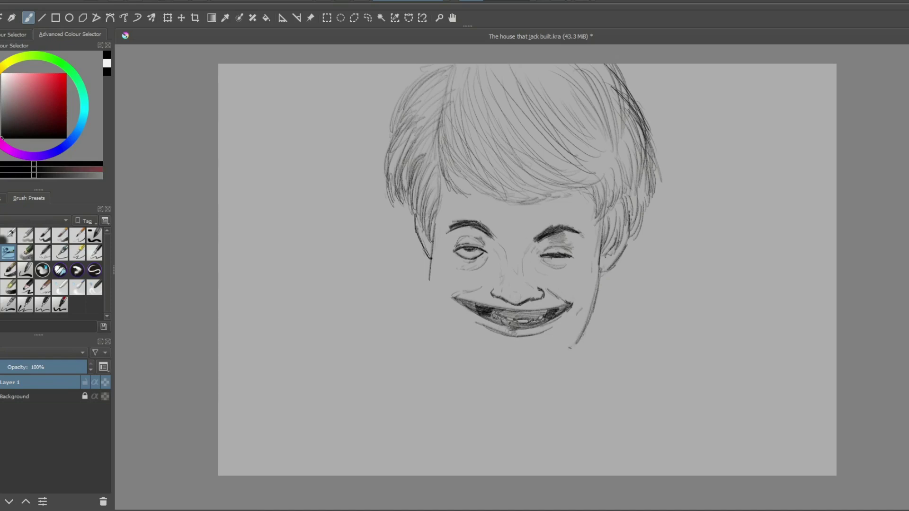
# Step: Complete the right jaw line down to the rounded base of the chin
pyautogui.hotkey('ctrl', 'shift', 'z')
pyautogui.hotkey('ctrl', 'shift', 'z')
pyautogui.hotkey('ctrl', 'shift', 'z')
pyautogui.hotkey('ctrl', 'shift', 'z')
pyautogui.hotkey('ctrl', 'shift', 'z')
pyautogui.hotkey('ctrl', 'shift', 'z')
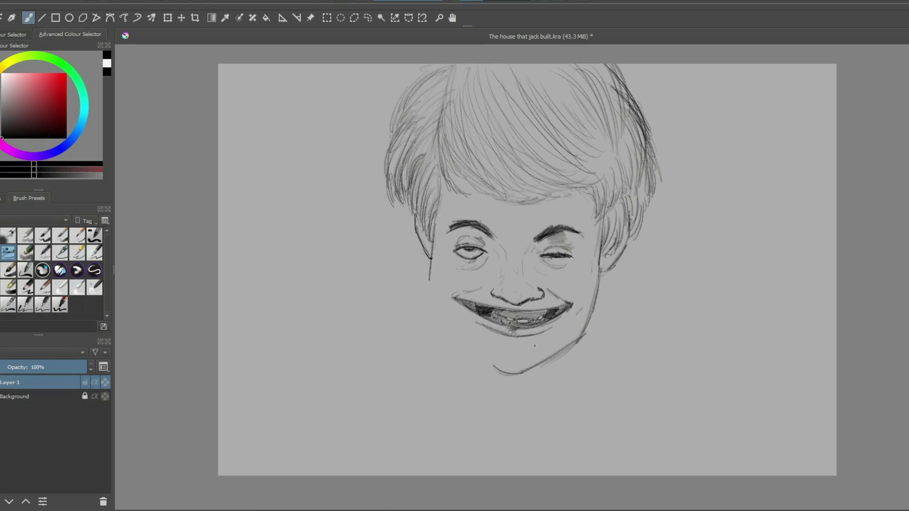
# Step: Extend the left cheek down into a jaw line reaching the chin, and add light marks beside the left eye
pyautogui.scroll(2, 426, 284)
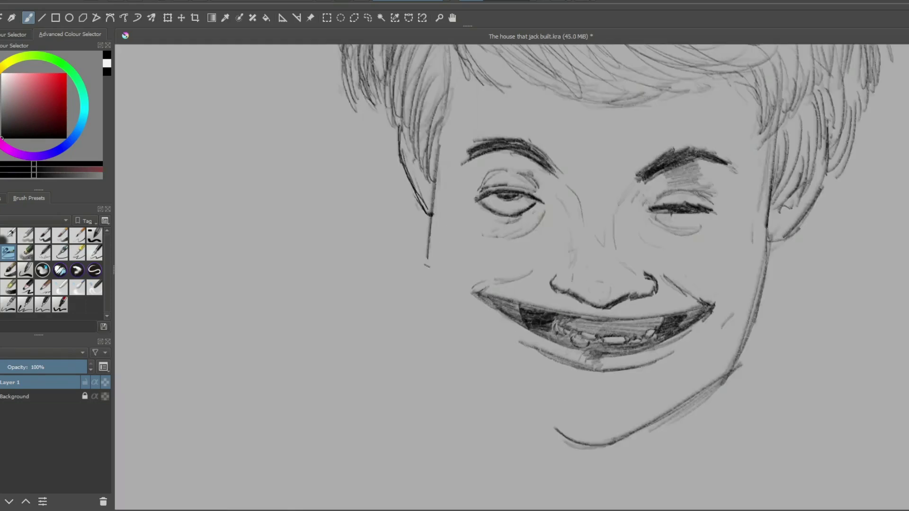
pyautogui.moveTo(431, 240); pyautogui.dragTo(426, 294)
pyautogui.moveTo(427, 258)
pyautogui.mouseDown()
pyautogui.moveTo(439, 316)
pyautogui.moveTo(454, 291)
pyautogui.mouseUp()
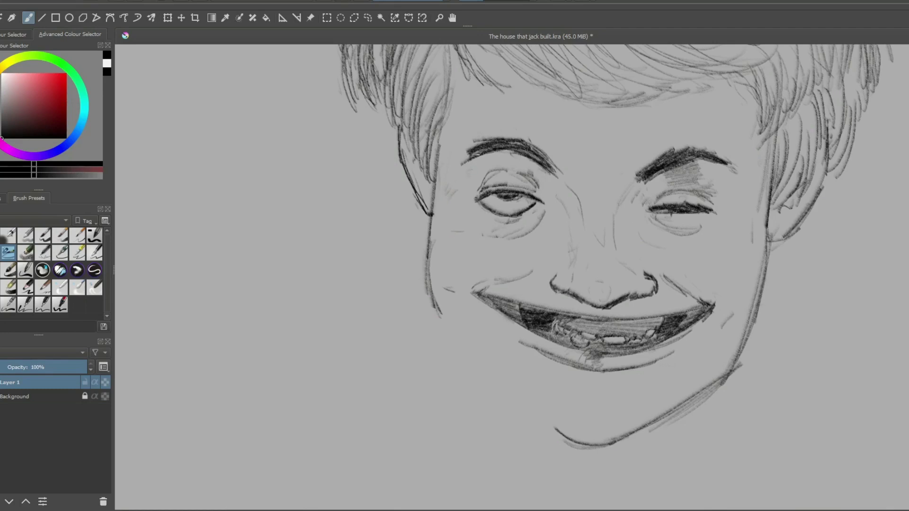
pyautogui.moveTo(454, 159); pyautogui.dragTo(481, 172)
pyautogui.moveTo(492, 165); pyautogui.dragTo(508, 162)
pyautogui.moveTo(426, 298); pyautogui.dragTo(561, 429)
pyautogui.moveTo(528, 402); pyautogui.dragTo(554, 428)
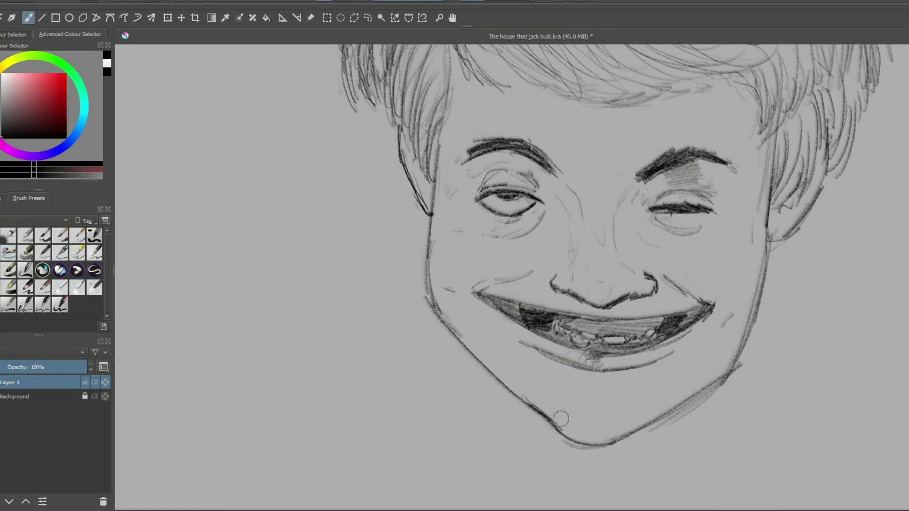
# Step: Erase the heavy join between the left jaw and the chin and redraw it as a cleaner line
pyautogui.moveTo(561, 419)
pyautogui.mouseDown()
pyautogui.moveTo(529, 393)
pyautogui.moveTo(548, 428)
pyautogui.mouseUp()
pyautogui.click(8, 253)
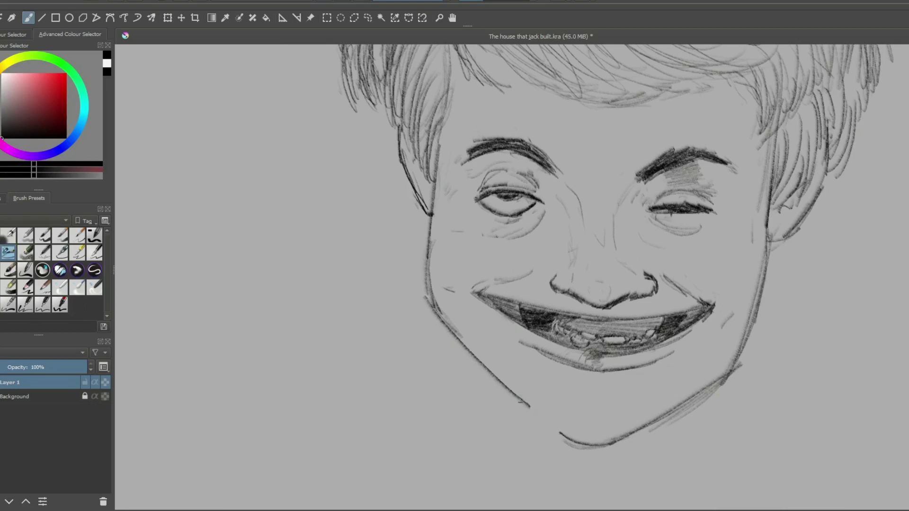
pyautogui.moveTo(523, 401); pyautogui.dragTo(560, 433)
# Step: Sketch the collar beneath the chin and along the right side of the jaw
pyautogui.moveTo(578, 450)
pyautogui.mouseDown()
pyautogui.moveTo(581, 474)
pyautogui.moveTo(586, 451)
pyautogui.moveTo(657, 444)
pyautogui.mouseUp()
pyautogui.moveTo(661, 443)
pyautogui.mouseDown()
pyautogui.moveTo(683, 443)
pyautogui.moveTo(692, 431)
pyautogui.moveTo(738, 442)
pyautogui.mouseUp()
pyautogui.moveTo(691, 418)
pyautogui.mouseDown()
pyautogui.moveTo(736, 443)
pyautogui.moveTo(757, 344)
pyautogui.moveTo(748, 434)
pyautogui.moveTo(713, 469)
pyautogui.mouseUp()
pyautogui.moveTo(733, 433); pyautogui.dragTo(693, 504)
# Step: Add long downward strokes below the chin for the neck and clothing folds
pyautogui.moveTo(593, 473)
pyautogui.mouseDown()
pyautogui.moveTo(568, 482)
pyautogui.moveTo(577, 510)
pyautogui.mouseUp()
pyautogui.moveTo(623, 461); pyautogui.dragTo(611, 478)
pyautogui.moveTo(639, 452); pyautogui.dragTo(607, 510)
pyautogui.moveTo(658, 452); pyautogui.dragTo(626, 492)
pyautogui.moveTo(646, 492)
pyautogui.mouseDown()
pyautogui.moveTo(660, 487)
pyautogui.moveTo(662, 494)
pyautogui.mouseUp()
pyautogui.scroll(-3, 488, 348)
pyautogui.scroll(1, 488, 347)
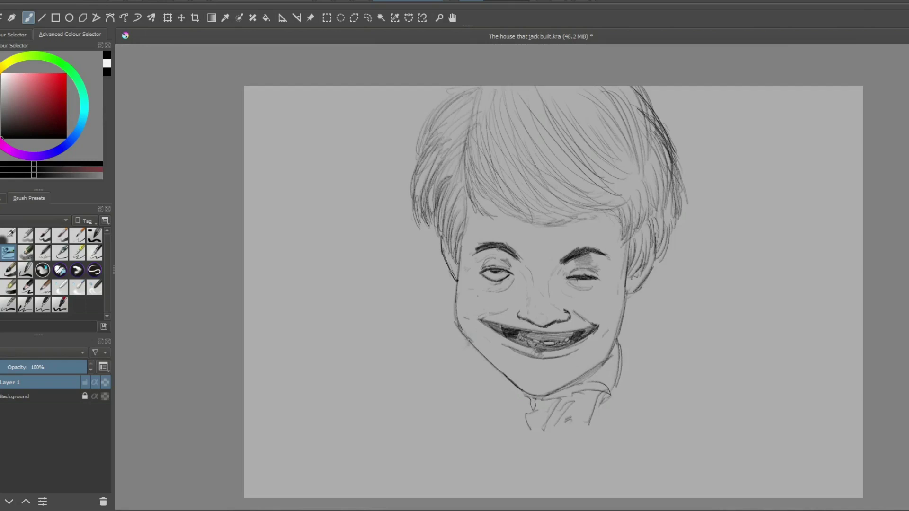
# Step: Try to sketch a wide collar flap beside the left jaw, with hatching beneath its top edge
pyautogui.moveTo(467, 337)
pyautogui.mouseDown()
pyautogui.moveTo(456, 355)
pyautogui.moveTo(413, 362)
pyautogui.moveTo(428, 366)
pyautogui.mouseUp()
pyautogui.moveTo(439, 357)
pyautogui.mouseDown()
pyautogui.moveTo(497, 378)
pyautogui.moveTo(487, 364)
pyautogui.moveTo(460, 361)
pyautogui.mouseUp()
pyautogui.moveTo(478, 374); pyautogui.dragTo(492, 384)
pyautogui.moveTo(420, 368)
pyautogui.mouseDown()
pyautogui.moveTo(440, 378)
pyautogui.moveTo(420, 363)
pyautogui.moveTo(459, 427)
pyautogui.moveTo(497, 408)
pyautogui.mouseUp()
pyautogui.moveTo(490, 378)
pyautogui.mouseDown()
pyautogui.moveTo(504, 383)
pyautogui.moveTo(505, 422)
pyautogui.mouseUp()
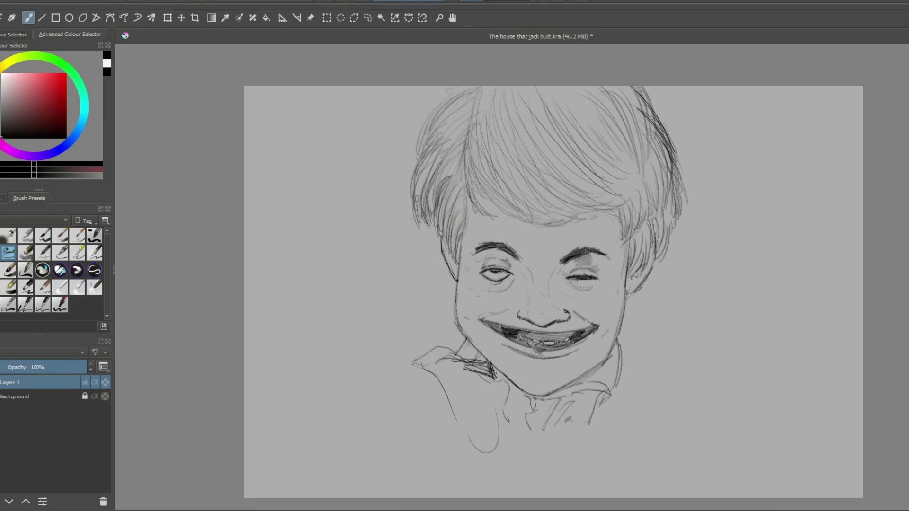
# Step: Try reshaping the left collar flap with a folded outer edge and a pointed lower end
pyautogui.hotkey('ctrl', 'z')
pyautogui.hotkey('ctrl', 'z')
pyautogui.moveTo(494, 376)
pyautogui.mouseDown()
pyautogui.moveTo(524, 406)
pyautogui.moveTo(507, 407)
pyautogui.mouseUp()
pyautogui.moveTo(510, 393); pyautogui.dragTo(488, 452)
pyautogui.moveTo(425, 360)
pyautogui.mouseDown()
pyautogui.moveTo(457, 399)
pyautogui.moveTo(462, 438)
pyautogui.mouseUp()
pyautogui.moveTo(448, 406)
pyautogui.mouseDown()
pyautogui.moveTo(446, 429)
pyautogui.moveTo(472, 467)
pyautogui.moveTo(488, 461)
pyautogui.moveTo(499, 426)
pyautogui.mouseUp()
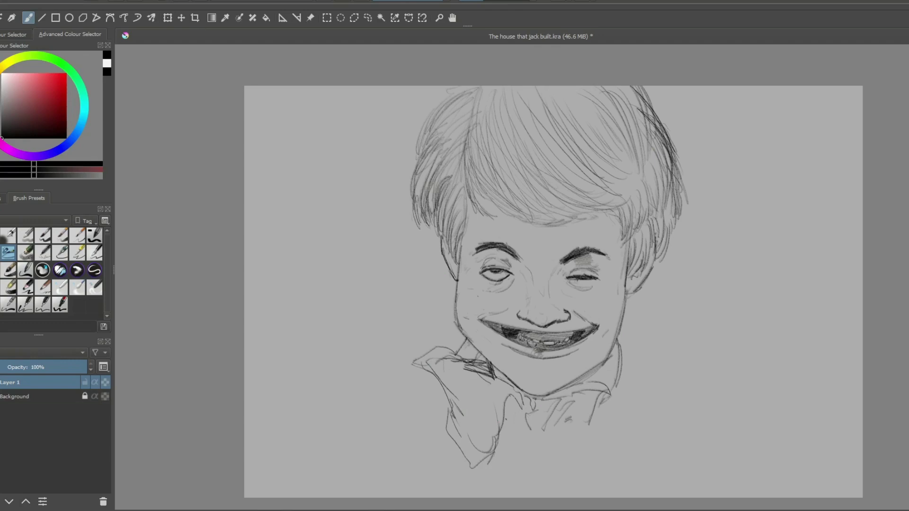
# Step: Undo the collar strokes drawn beside the left jaw
pyautogui.hotkey('ctrl', 'z')
pyautogui.hotkey('ctrl', 'z')
pyautogui.hotkey('ctrl', 'z')
pyautogui.hotkey('ctrl', 'z')
pyautogui.hotkey('ctrl', 'z')
pyautogui.hotkey('ctrl', 'z')
pyautogui.hotkey('ctrl', 'z')
pyautogui.hotkey('ctrl', 'z')
pyautogui.hotkey('ctrl', 'z')
pyautogui.hotkey('ctrl', 'z')
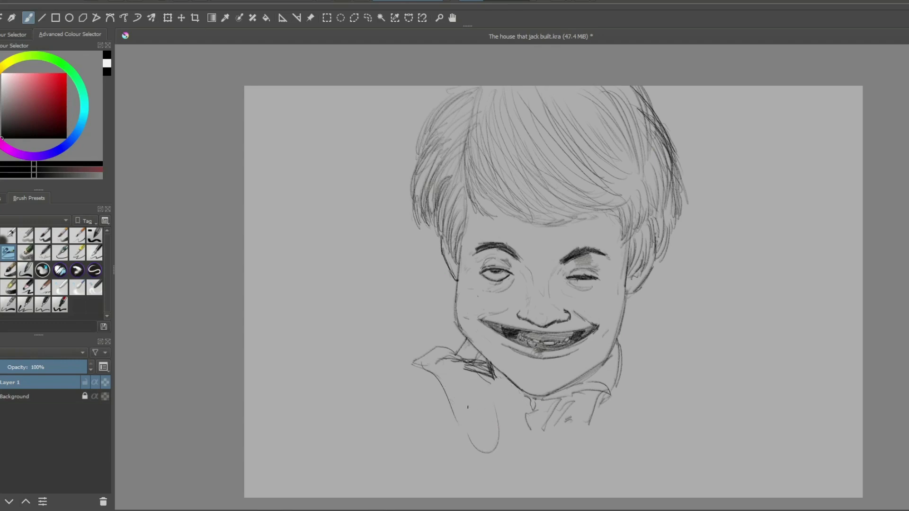
pyautogui.hotkey('ctrl', 'z')
pyautogui.hotkey('ctrl', 'z')
pyautogui.hotkey('ctrl', 'z')
pyautogui.hotkey('ctrl', 'z')
pyautogui.hotkey('ctrl', 'z')
pyautogui.hotkey('ctrl', 'z')
pyautogui.hotkey('ctrl', 'z')
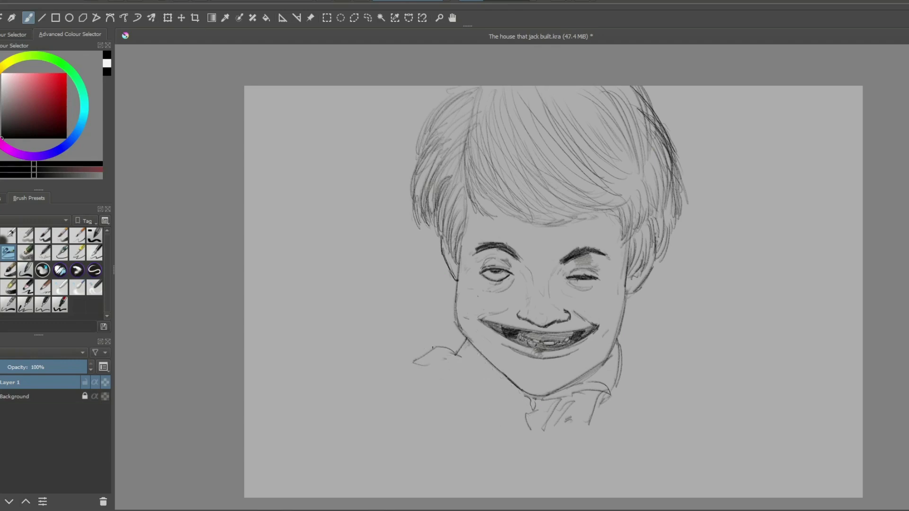
pyautogui.hotkey('ctrl', 'z')
# Step: Draw a smaller collar fold close against the left jaw, with short hatching along its edge
pyautogui.hotkey('ctrl', 'shift', 'z')
pyautogui.hotkey('ctrl', 'shift', 'z')
pyautogui.hotkey('ctrl', 'shift', 'z')
pyautogui.hotkey('ctrl', 'shift', 'z')
pyautogui.hotkey('ctrl', 'shift', 'z')
pyautogui.hotkey('ctrl', 'shift', 'z')
pyautogui.hotkey('ctrl', 'shift', 'z')
pyautogui.hotkey('ctrl', 'shift', 'z')
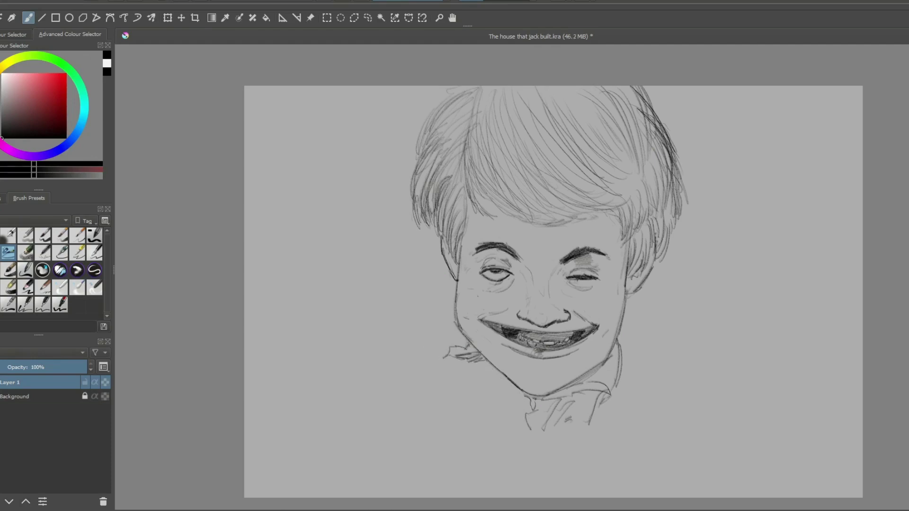
# Step: Outline the left collar flap from the jaw fold down to a rounded lower edge below the chin
pyautogui.hotkey('ctrl', 'shift', 'z')
pyautogui.hotkey('ctrl', 'shift', 'z')
pyautogui.hotkey('ctrl', 'shift', 'z')
pyautogui.hotkey('ctrl', 'shift', 'z')
pyautogui.hotkey('ctrl', 'shift', 'z')
pyautogui.hotkey('ctrl', 'shift', 'z')
pyautogui.hotkey('ctrl', 'shift', 'z')
pyautogui.hotkey('ctrl', 'shift', 'z')
pyautogui.hotkey('ctrl', 'shift', 'z')
pyautogui.hotkey('ctrl', 'shift', 'z')
pyautogui.hotkey('ctrl', 'shift', 'z')
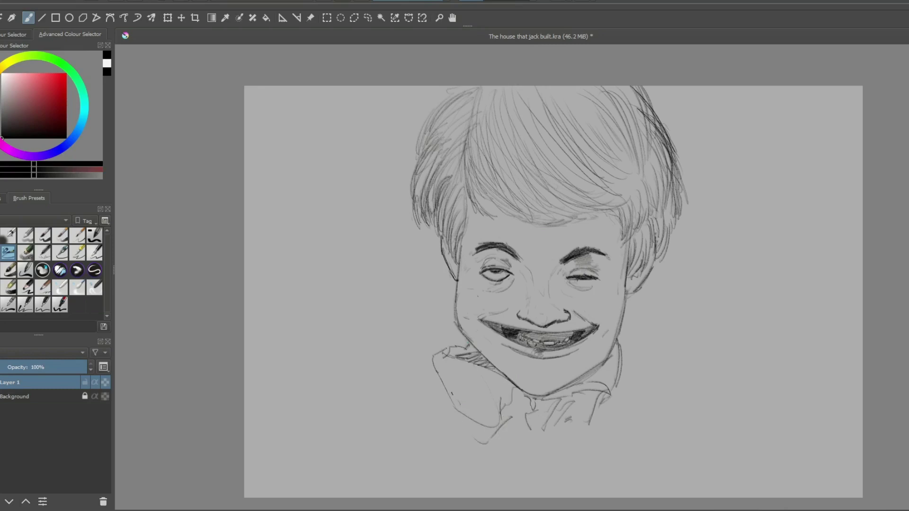
# Step: Add a pointed fold beneath the left collar flap and darken the flap's inner edge
pyautogui.hotkey('ctrl', 'shift', 'z')
pyautogui.hotkey('ctrl', 'shift', 'z')
pyautogui.hotkey('ctrl', 'shift', 'z')
pyautogui.hotkey('ctrl', 'shift', 'z')
pyautogui.hotkey('ctrl', 'shift', 'z')
pyautogui.hotkey('ctrl', 'shift', 'z')
pyautogui.hotkey('ctrl', 'shift', 'z')
pyautogui.hotkey('ctrl', 'shift', 'z')
pyautogui.hotkey('ctrl', 'shift', 'z')
pyautogui.hotkey('ctrl', 'shift', 'z')
pyautogui.hotkey('ctrl', 'shift', 'z')
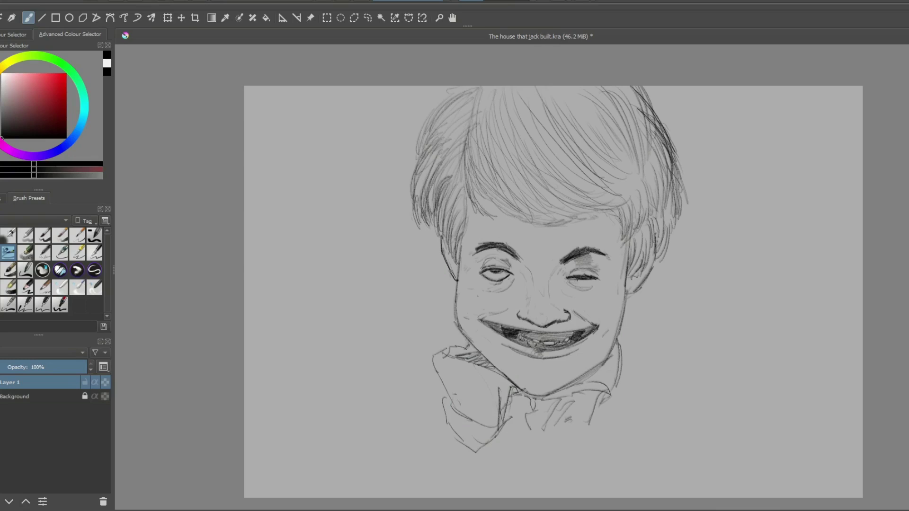
# Step: Draw the shirt front as long strokes running from below the chin to the canvas's bottom edge
pyautogui.hotkey('ctrl', 'shift', 'z')
pyautogui.hotkey('ctrl', 'shift', 'z')
pyautogui.hotkey('ctrl', 'shift', 'z')
pyautogui.hotkey('ctrl', 'shift', 'z')
pyautogui.hotkey('ctrl', 'shift', 'z')
pyautogui.hotkey('ctrl', 'shift', 'z')
pyautogui.hotkey('ctrl', 'shift', 'z')
pyautogui.hotkey('ctrl', 'shift', 'z')
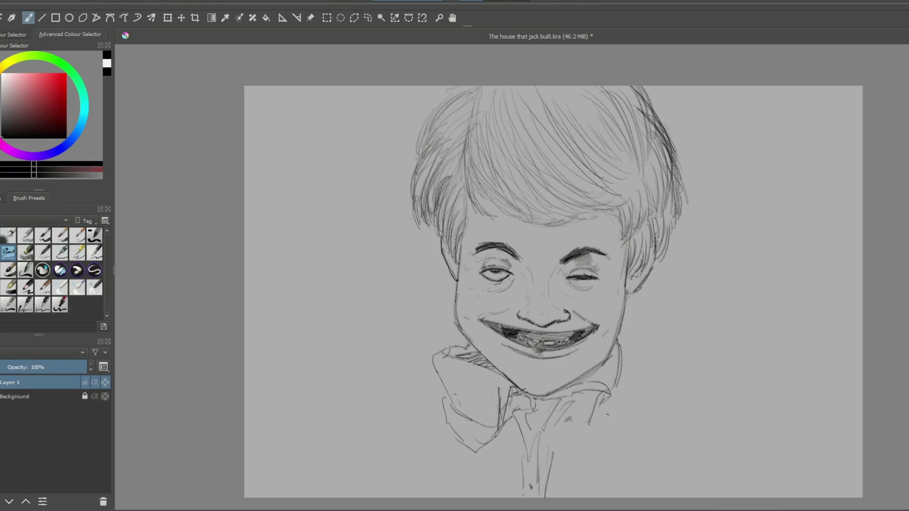
# Step: Add heavy dark strokes beneath the right collar and begin the jacket collar beside the right jaw
pyautogui.hotkey('ctrl', 'shift', 'z')
pyautogui.hotkey('ctrl', 'shift', 'z')
pyautogui.hotkey('ctrl', 'shift', 'z')
pyautogui.hotkey('ctrl', 'shift', 'z')
pyautogui.hotkey('ctrl', 'shift', 'z')
pyautogui.hotkey('ctrl', 'shift', 'z')
pyautogui.hotkey('ctrl', 'shift', 'z')
pyautogui.hotkey('ctrl', 'shift', 'z')
pyautogui.hotkey('ctrl', 'shift', 'z')
pyautogui.hotkey('ctrl', 'shift', 'z')
pyautogui.hotkey('ctrl', 'shift', 'z')
pyautogui.hotkey('ctrl', 'shift', 'z')
pyautogui.hotkey('ctrl', 'shift', 'z')
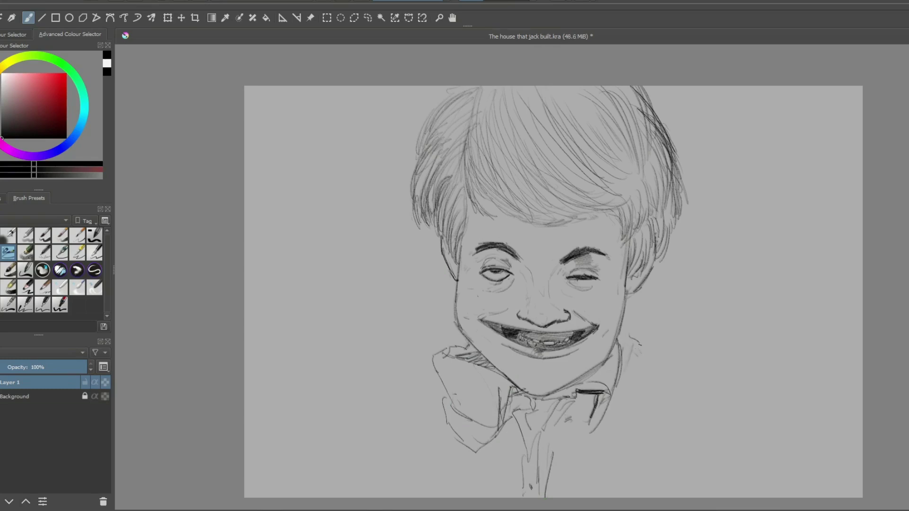
# Step: Draw the right jacket collar and lapel, running from the neck out to a point and down to the canvas edge
pyautogui.hotkey('ctrl', 'shift', 'z')
pyautogui.hotkey('ctrl', 'shift', 'z')
pyautogui.hotkey('ctrl', 'shift', 'z')
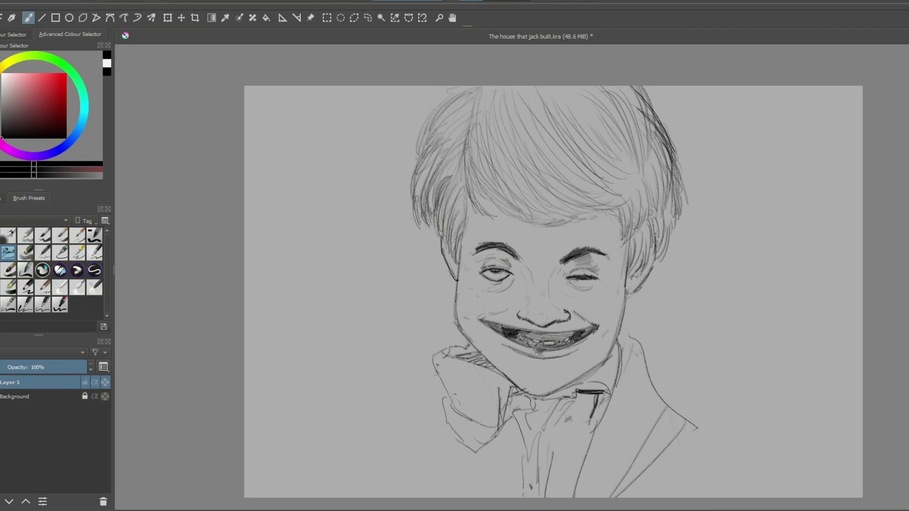
# Step: Draw the left shoulder as a long curve sloping outward from the collar, with short fold marks beside it
pyautogui.hotkey('ctrl', 'shift', 'z')
pyautogui.hotkey('ctrl', 'shift', 'z')
pyautogui.hotkey('ctrl', 'shift', 'z')
pyautogui.hotkey('ctrl', 'shift', 'z')
pyautogui.hotkey('ctrl', 'shift', 'z')
pyautogui.hotkey('ctrl', 'shift', 'z')
pyautogui.hotkey('ctrl', 'shift', 'z')
pyautogui.hotkey('ctrl', 'shift', 'z')
pyautogui.hotkey('ctrl', 'shift', 'z')
pyautogui.hotkey('ctrl', 'shift', 'z')
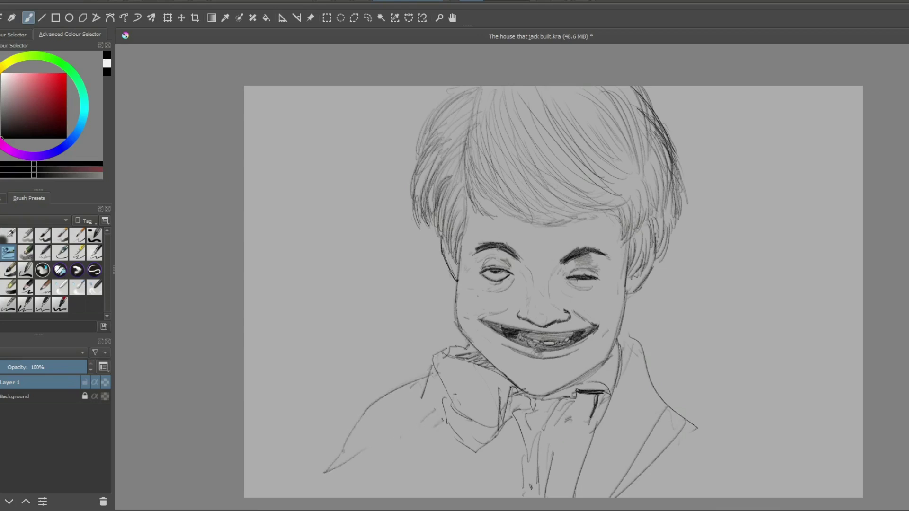
# Step: Draw the left jacket lapel and the adjoining shirt edge down to the bottom of the canvas
pyautogui.hotkey('ctrl', 'shift', 'z')
pyautogui.hotkey('ctrl', 'shift', 'z')
pyautogui.hotkey('ctrl', 'shift', 'z')
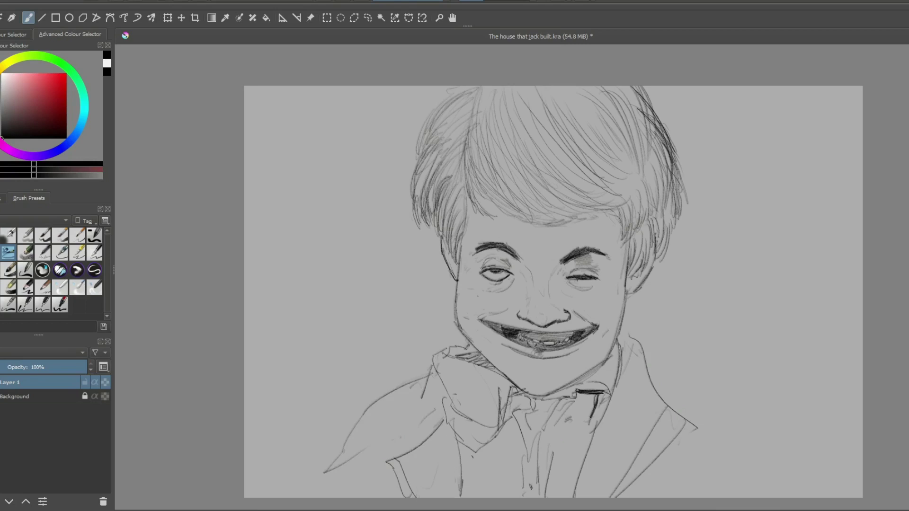
# Step: Extend the left sleeve to the canvas's bottom edge and add fold strokes to the sleeve and shirt
pyautogui.hotkey('ctrl', 'shift', 'z')
pyautogui.hotkey('ctrl', 'shift', 'z')
pyautogui.hotkey('ctrl', 'shift', 'z')
pyautogui.hotkey('ctrl', 'shift', 'z')
pyautogui.hotkey('ctrl', 'shift', 'z')
pyautogui.hotkey('ctrl', 'shift', 'z')
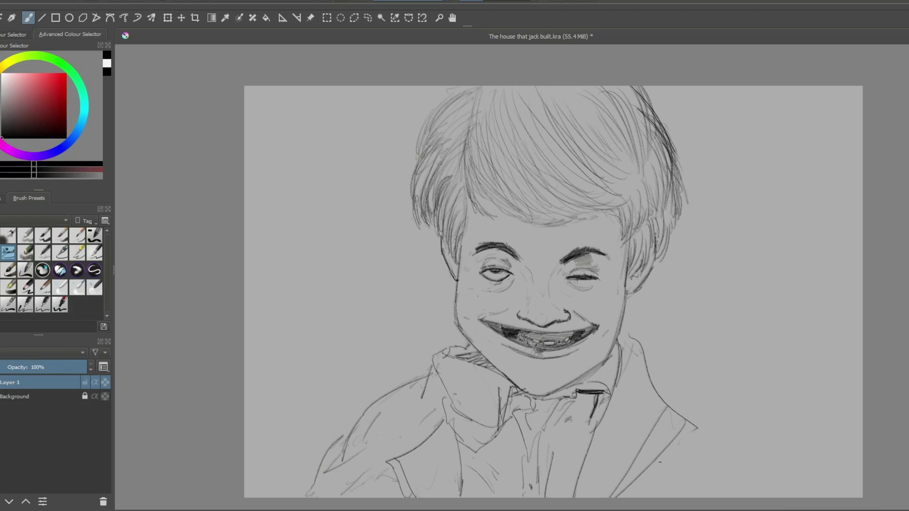
# Step: Extend the right shoulder down to the canvas's bottom edge and start the raised hand's outline farther right
pyautogui.hotkey('ctrl', 'shift', 'z')
pyautogui.hotkey('ctrl', 'shift', 'z')
pyautogui.hotkey('ctrl', 'shift', 'z')
pyautogui.hotkey('ctrl', 'shift', 'z')
pyautogui.hotkey('ctrl', 'shift', 'z')
pyautogui.hotkey('ctrl', 'shift', 'z')
pyautogui.hotkey('ctrl', 'shift', 'z')
pyautogui.hotkey('ctrl', 'shift', 'z')
pyautogui.hotkey('ctrl', 'shift', 'z')
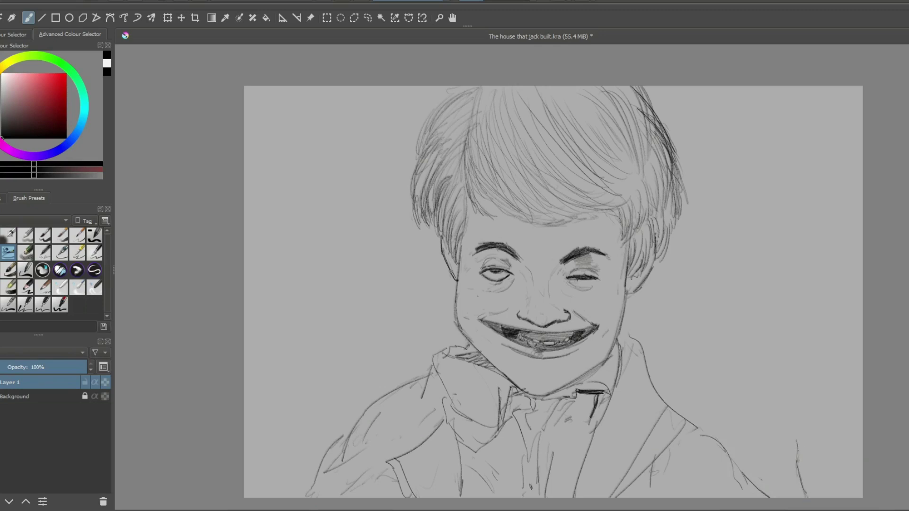
# Step: Draw the raised hand's rounded thumb with its nail, and sketch the lower palm beside it
pyautogui.hotkey('ctrl', 'shift', 'z')
pyautogui.hotkey('ctrl', 'shift', 'z')
pyautogui.hotkey('ctrl', 'shift', 'z')
pyautogui.hotkey('ctrl', 'shift', 'z')
pyautogui.hotkey('ctrl', 'z')
pyautogui.hotkey('ctrl', 'z')
pyautogui.hotkey('ctrl', 'shift', 'z')
pyautogui.hotkey('ctrl', 'shift', 'z')
pyautogui.hotkey('ctrl', 'shift', 'z')
pyautogui.hotkey('ctrl', 'shift', 'z')
pyautogui.hotkey('ctrl', 'shift', 'z')
pyautogui.hotkey('ctrl', 'shift', 'z')
pyautogui.hotkey('ctrl', 'shift', 'z')
pyautogui.hotkey('ctrl', 'shift', 'z')
pyautogui.hotkey('ctrl', 'shift', 'z')
pyautogui.hotkey('ctrl', 'shift', 'z')
pyautogui.hotkey('ctrl', 'shift', 'z')
pyautogui.hotkey('ctrl', 'shift', 'z')
pyautogui.hotkey('ctrl', 'shift', 'z')
pyautogui.hotkey('ctrl', 'shift', 'z')
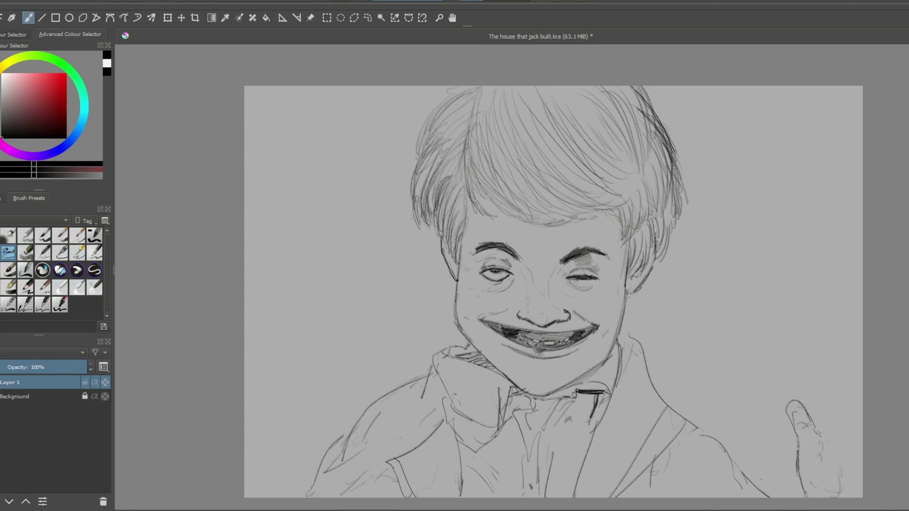
# Step: Outline the rest of the palm, the web beside the thumb and the lower edge of the first finger
pyautogui.hotkey('ctrl', 'shift', 'z')
pyautogui.hotkey('ctrl', 'shift', 'z')
pyautogui.hotkey('ctrl', 'shift', 'z')
pyautogui.hotkey('ctrl', 'shift', 'z')
pyautogui.hotkey('ctrl', 'shift', 'z')
pyautogui.moveTo(822, 432); pyautogui.dragTo(840, 406)
pyautogui.moveTo(839, 458); pyautogui.dragTo(850, 475)
pyautogui.moveTo(851, 441); pyautogui.dragTo(858, 465)
pyautogui.moveTo(848, 410)
pyautogui.mouseDown()
pyautogui.moveTo(862, 422)
pyautogui.moveTo(854, 405)
pyautogui.moveTo(836, 406)
pyautogui.moveTo(836, 392)
pyautogui.mouseUp()
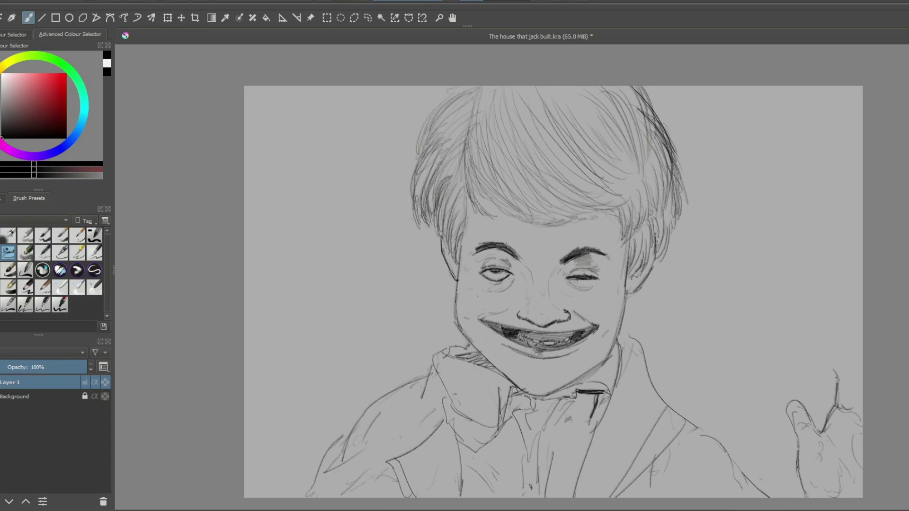
# Step: Draw the raised hand's bent fingers above the palm, reaching the canvas's right edge
pyautogui.moveTo(827, 362)
pyautogui.mouseDown()
pyautogui.moveTo(837, 379)
pyautogui.moveTo(822, 341)
pyautogui.mouseUp()
pyautogui.moveTo(843, 348)
pyautogui.mouseDown()
pyautogui.moveTo(858, 362)
pyautogui.moveTo(843, 350)
pyautogui.moveTo(858, 385)
pyautogui.moveTo(856, 412)
pyautogui.mouseUp()
pyautogui.moveTo(854, 379); pyautogui.dragTo(852, 415)
pyautogui.moveTo(846, 370); pyautogui.dragTo(856, 378)
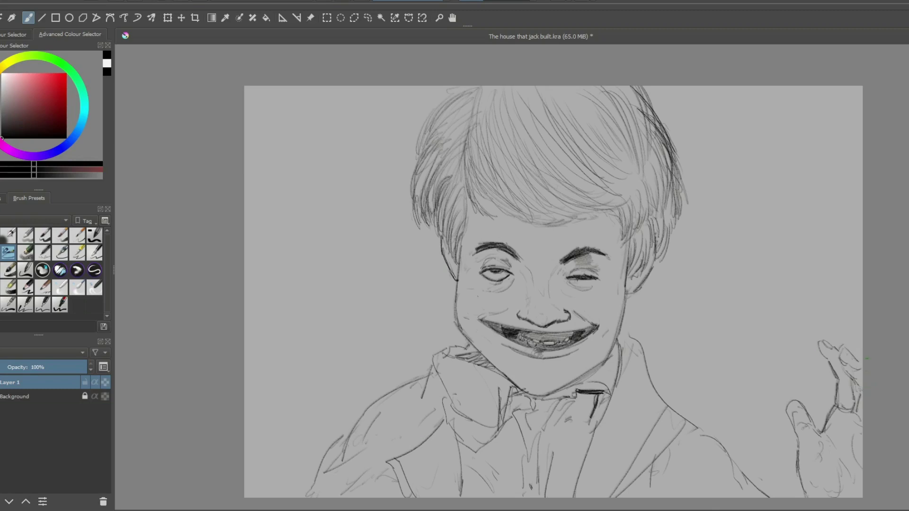
pyautogui.moveTo(860, 360); pyautogui.dragTo(862, 377)
pyautogui.moveTo(254, 88); pyautogui.dragTo(300, 497)
pyautogui.hotkey('ctrl', 'z')
pyautogui.moveTo(256, 87); pyautogui.dragTo(286, 497)
pyautogui.hotkey('ctrl', 'z')
pyautogui.moveTo(260, 90); pyautogui.dragTo(270, 497)
pyautogui.hotkey('ctrl', 'z')
pyautogui.moveTo(251, 83); pyautogui.dragTo(272, 497)
pyautogui.hotkey('ctrl', 'z')
pyautogui.scroll(-2, 277, 109)
pyautogui.moveTo(271, 92); pyautogui.dragTo(277, 497)
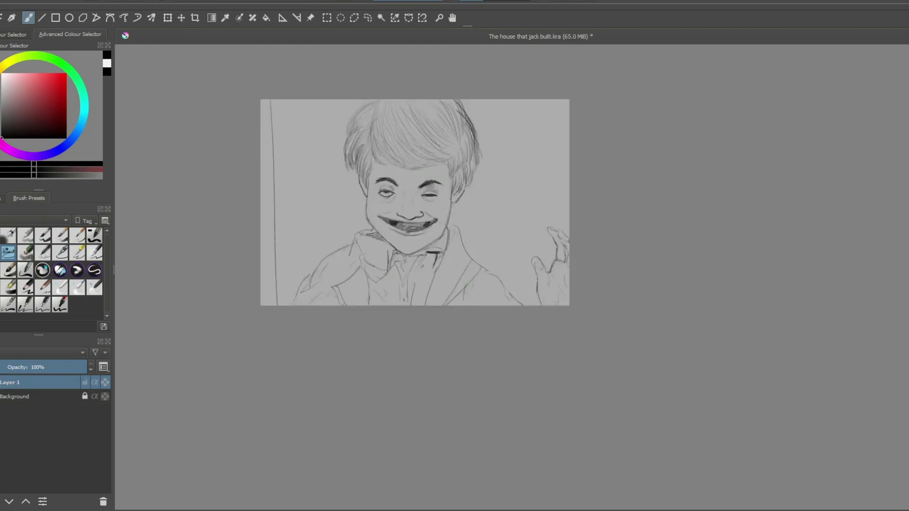
pyautogui.hotkey('ctrl', 'z')
pyautogui.scroll(3, 308, 138)
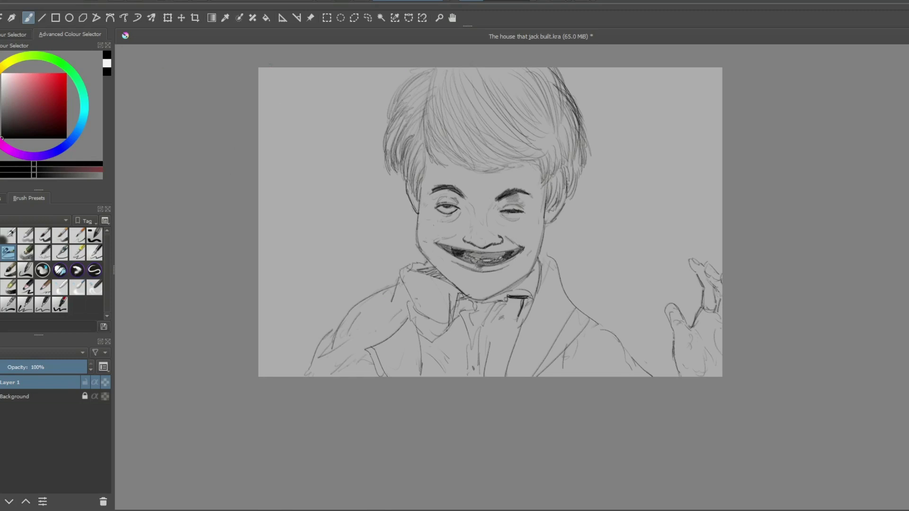
pyautogui.moveTo(269, 67); pyautogui.dragTo(279, 378)
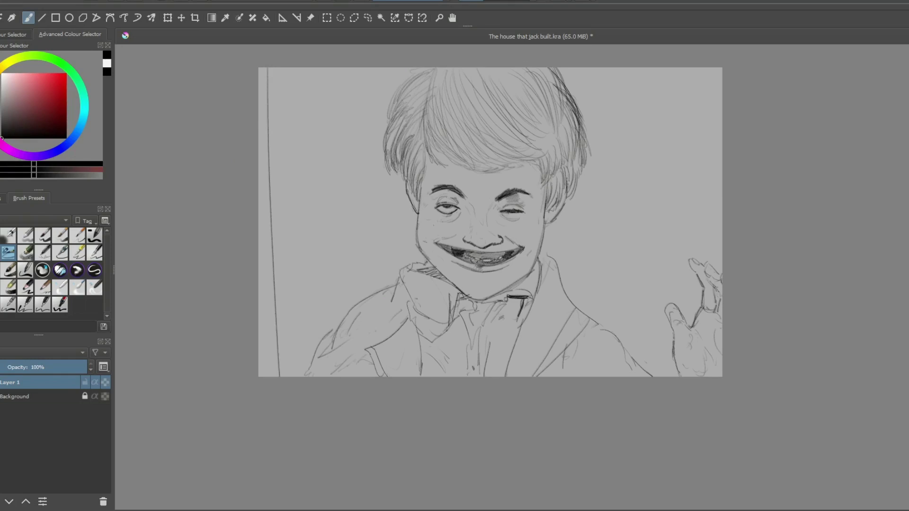
pyautogui.hotkey('ctrl', 'z')
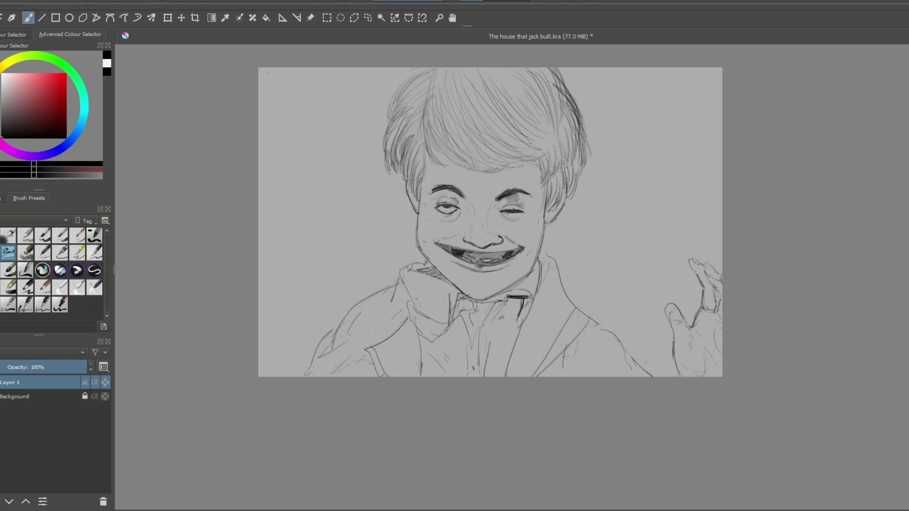
pyautogui.moveTo(262, 67); pyautogui.dragTo(270, 377)
pyautogui.hotkey('ctrl', 'z')
# Step: Draw a near-vertical line down the full canvas height near its left edge, and retrace the jacket's right collar and shoulder line
pyautogui.moveTo(268, 70); pyautogui.dragTo(276, 377)
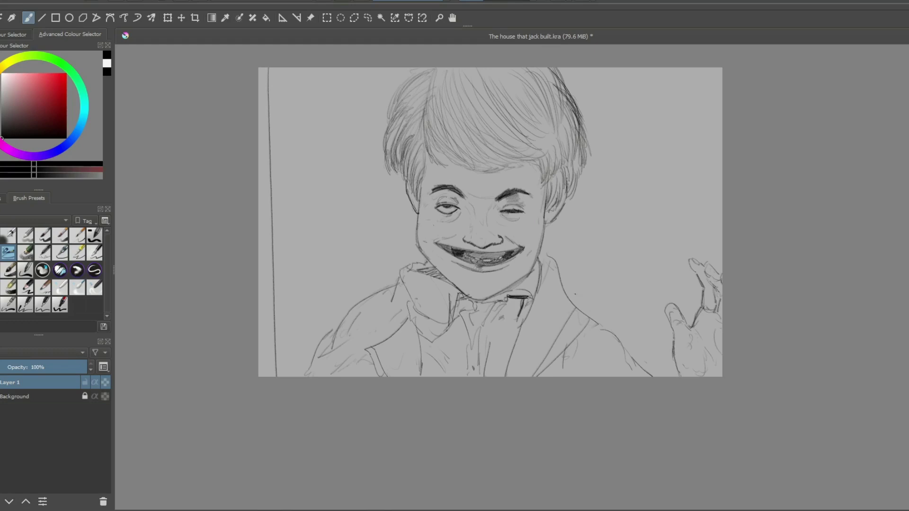
pyautogui.moveTo(566, 283); pyautogui.dragTo(617, 331)
# Step: Add a new layer above the sketch and paint dark red smears on the forehead and around both eyes
pyautogui.press('Insert')
pyautogui.click(51, 88)
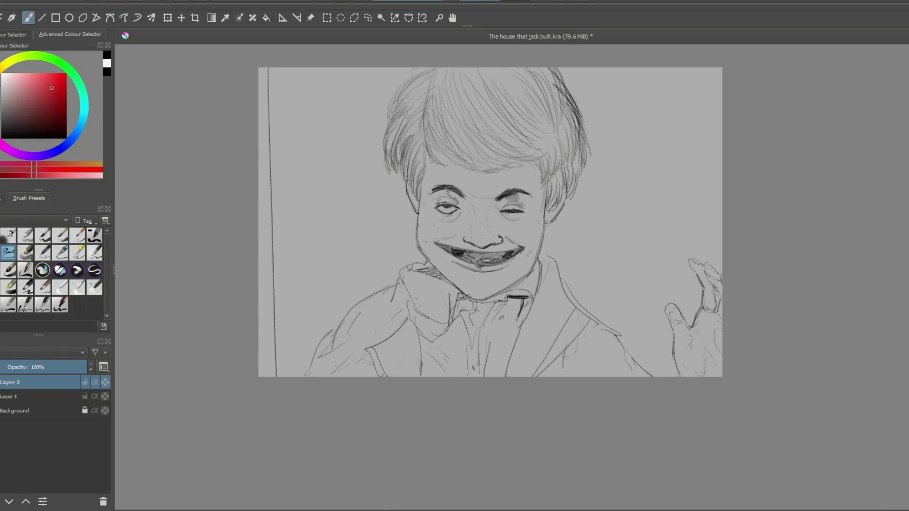
pyautogui.moveTo(448, 194)
pyautogui.mouseDown()
pyautogui.moveTo(467, 206)
pyautogui.moveTo(454, 185)
pyautogui.moveTo(461, 180)
pyautogui.moveTo(466, 194)
pyautogui.moveTo(457, 176)
pyautogui.moveTo(466, 180)
pyautogui.moveTo(467, 168)
pyautogui.moveTo(450, 179)
pyautogui.moveTo(462, 171)
pyautogui.mouseUp()
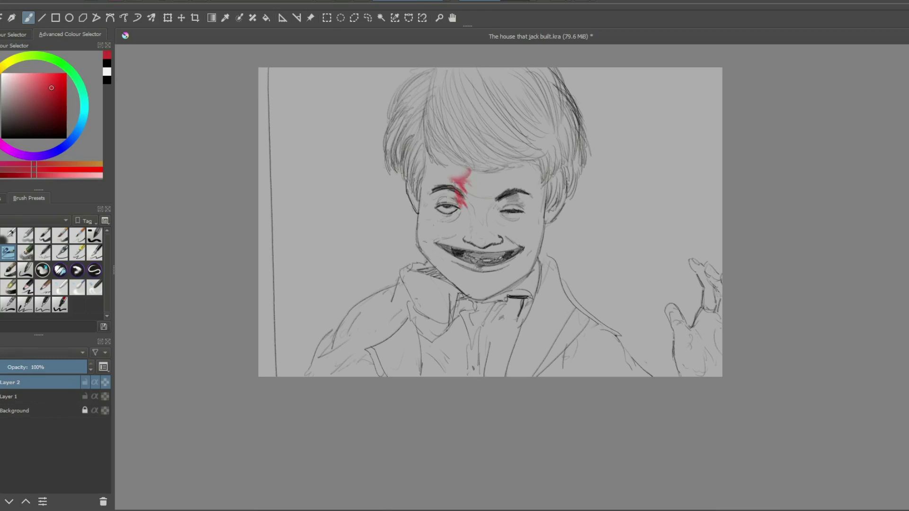
pyautogui.hotkey('ctrl', 'z')
pyautogui.moveTo(61, 98); pyautogui.dragTo(52, 103)
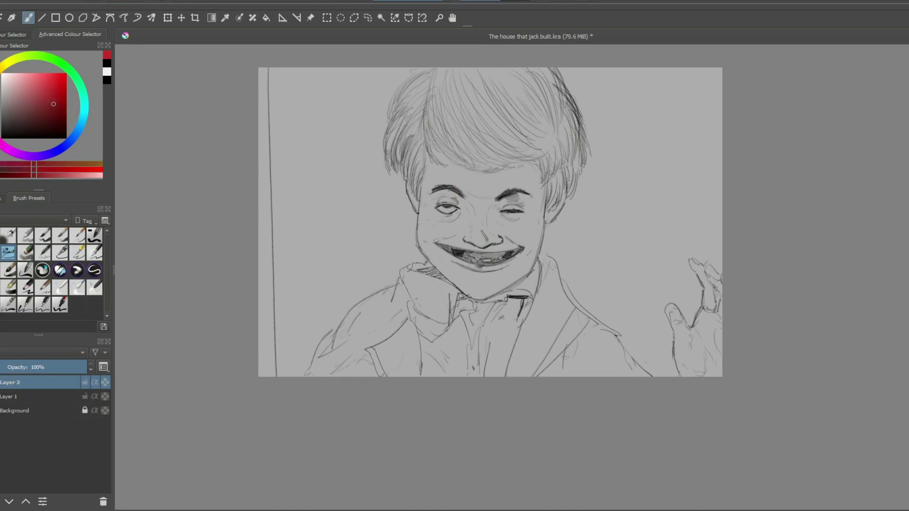
pyautogui.moveTo(482, 235); pyautogui.dragTo(485, 241)
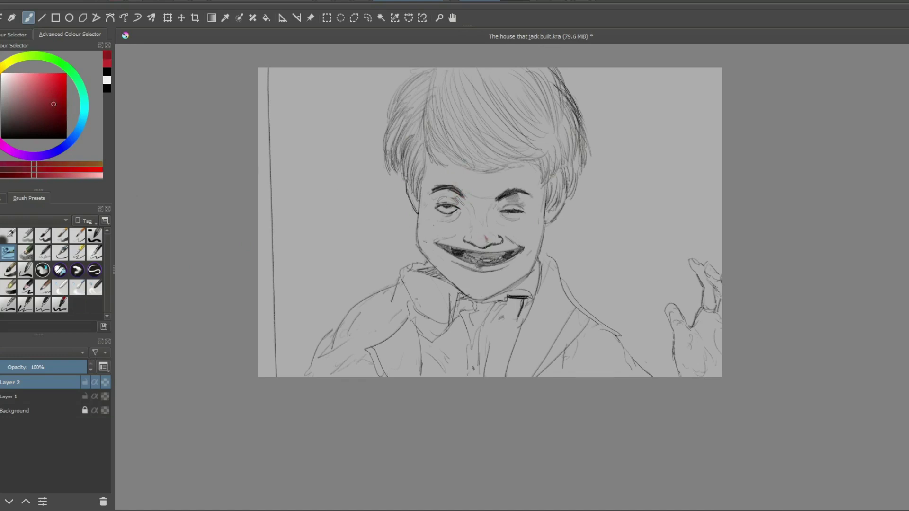
pyautogui.moveTo(455, 208)
pyautogui.mouseDown()
pyautogui.moveTo(467, 185)
pyautogui.moveTo(456, 181)
pyautogui.moveTo(471, 165)
pyautogui.moveTo(454, 187)
pyautogui.moveTo(430, 183)
pyautogui.moveTo(455, 205)
pyautogui.moveTo(446, 215)
pyautogui.moveTo(460, 205)
pyautogui.moveTo(442, 217)
pyautogui.mouseUp()
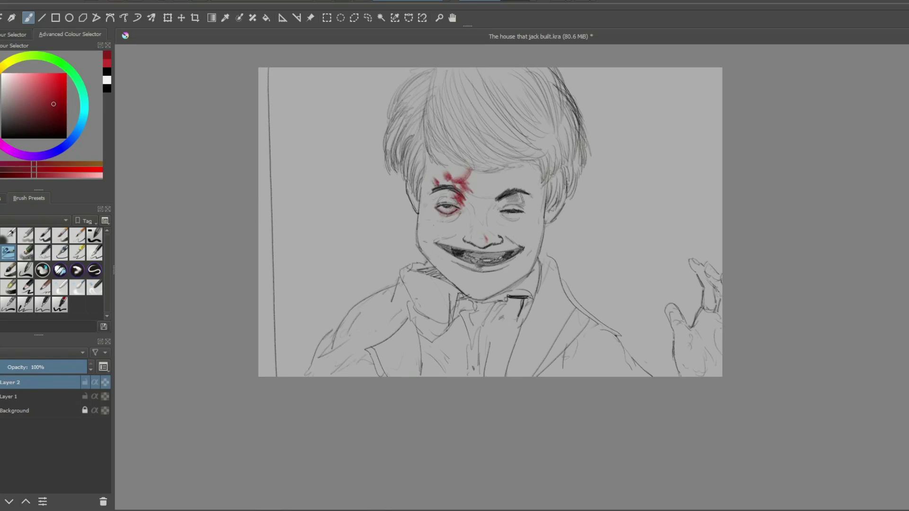
pyautogui.moveTo(537, 201)
pyautogui.mouseDown()
pyautogui.moveTo(498, 208)
pyautogui.moveTo(520, 207)
pyautogui.moveTo(516, 218)
pyautogui.moveTo(507, 198)
pyautogui.mouseUp()
# Step: Paint dark red under the nose and at the mouth's right corner, and lower Layer 2's opacity to 66%
pyautogui.moveTo(469, 241); pyautogui.dragTo(488, 244)
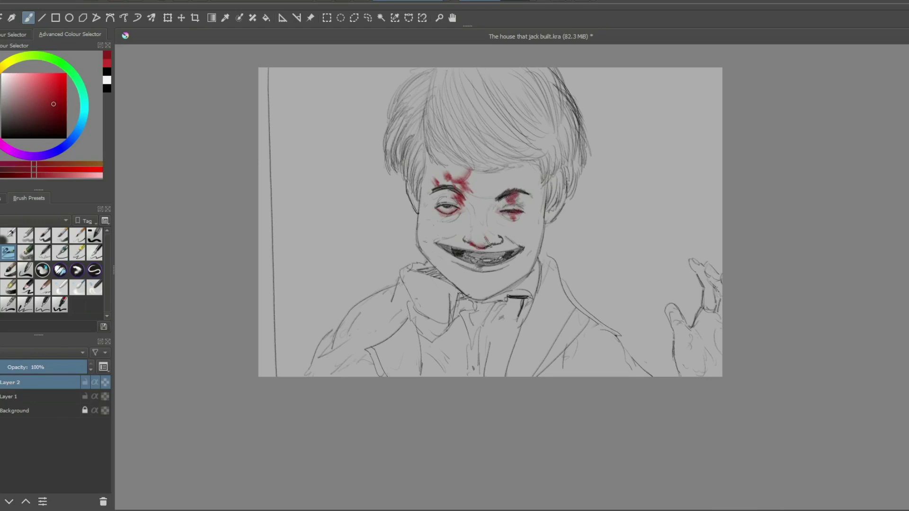
pyautogui.hotkey('ctrl', 'z')
pyautogui.moveTo(465, 236); pyautogui.dragTo(486, 247)
pyautogui.moveTo(507, 237); pyautogui.dragTo(515, 254)
pyautogui.hotkey('ctrl', 'z')
pyautogui.moveTo(55, 367)
pyautogui.mouseDown()
pyautogui.moveTo(36, 371)
pyautogui.moveTo(53, 368)
pyautogui.mouseUp()
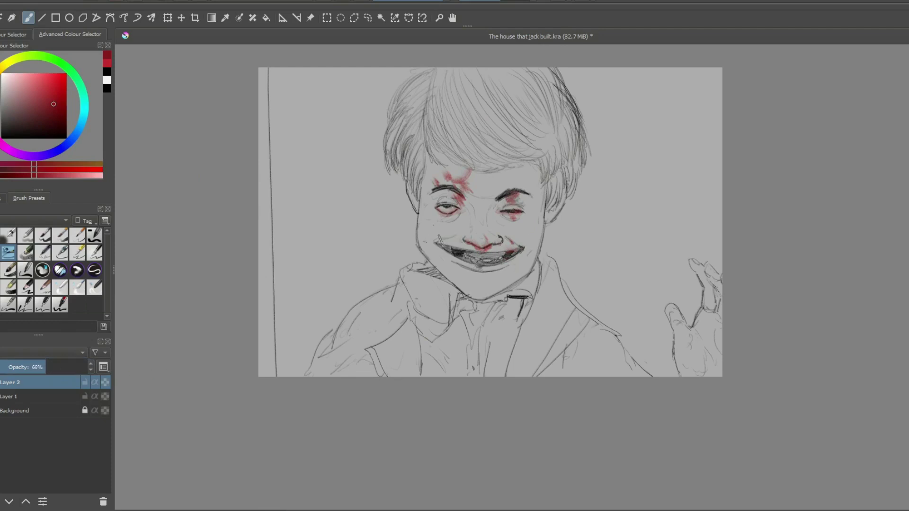
# Step: Paint dark red over the grinning mouth, a drip running down the chin and a spot on the left cheek
pyautogui.moveTo(441, 239)
pyautogui.mouseDown()
pyautogui.moveTo(451, 251)
pyautogui.moveTo(501, 253)
pyautogui.moveTo(469, 258)
pyautogui.moveTo(492, 263)
pyautogui.moveTo(482, 266)
pyautogui.moveTo(499, 265)
pyautogui.moveTo(518, 246)
pyautogui.moveTo(493, 261)
pyautogui.mouseUp()
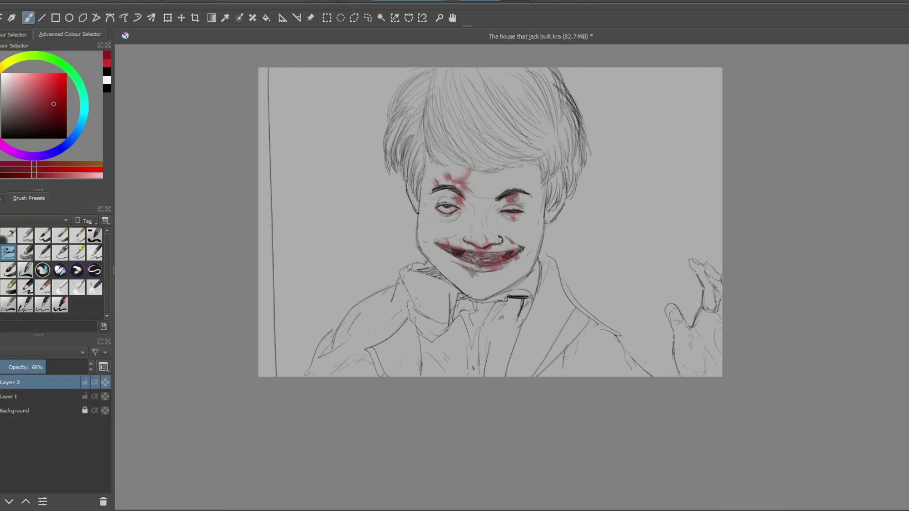
pyautogui.moveTo(471, 280)
pyautogui.mouseDown()
pyautogui.moveTo(479, 284)
pyautogui.moveTo(473, 299)
pyautogui.moveTo(473, 286)
pyautogui.mouseUp()
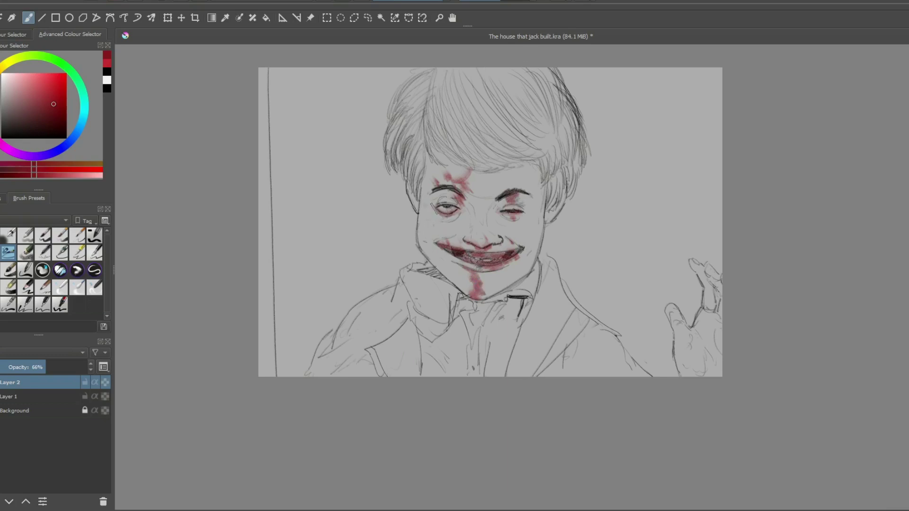
pyautogui.moveTo(432, 226); pyautogui.dragTo(431, 233)
pyautogui.moveTo(519, 215); pyautogui.dragTo(509, 212)
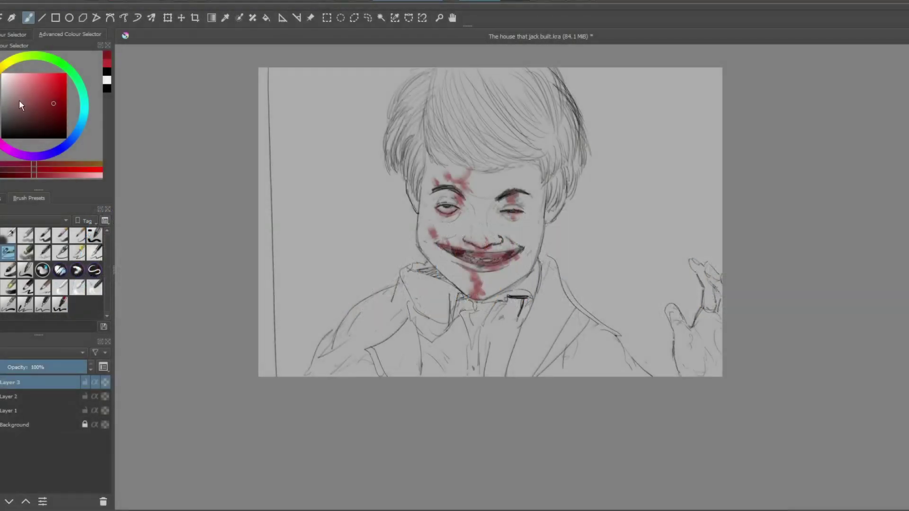
# Step: On Layer 3, paint very pale blue highlights on the right side of the forehead, around the winking eye and on the cheek
pyautogui.moveTo(19, 101); pyautogui.dragTo(7, 90)
pyautogui.moveTo(66, 144); pyautogui.dragTo(83, 122)
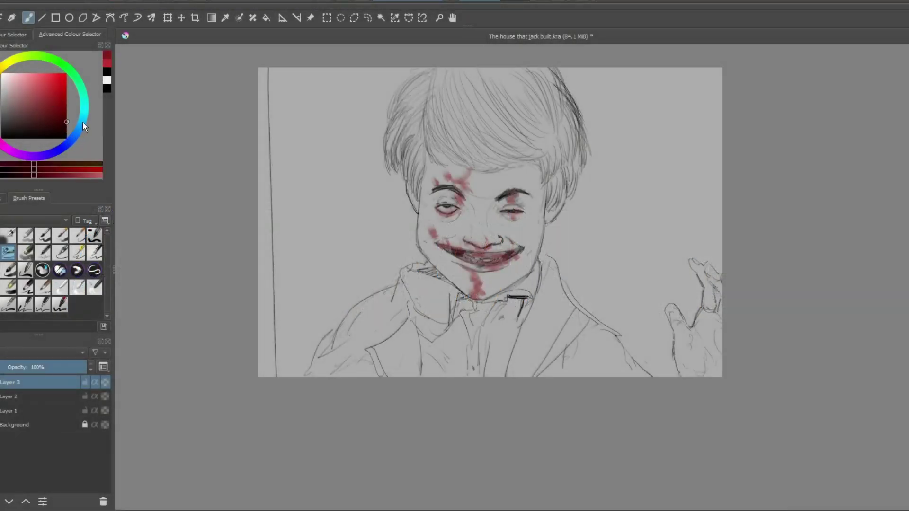
pyautogui.click(86, 125)
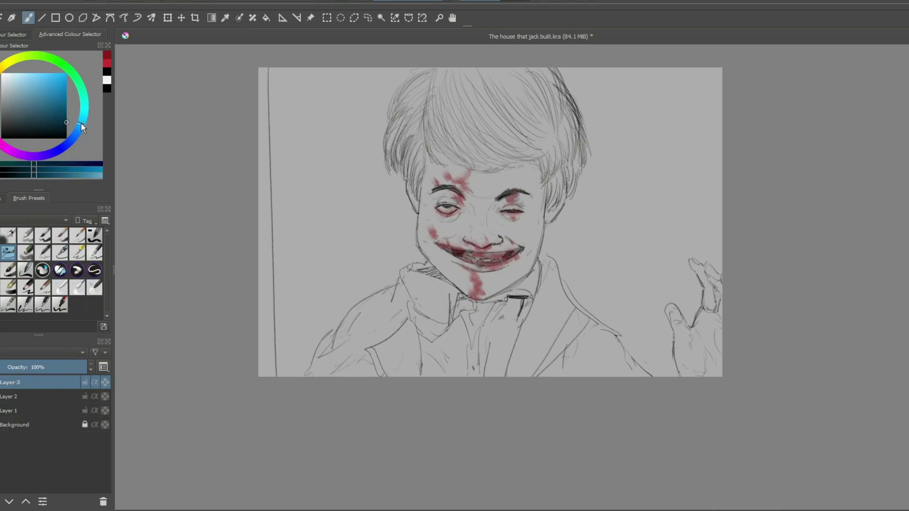
pyautogui.moveTo(54, 113)
pyautogui.mouseDown()
pyautogui.moveTo(5, 90)
pyautogui.moveTo(10, 95)
pyautogui.mouseUp()
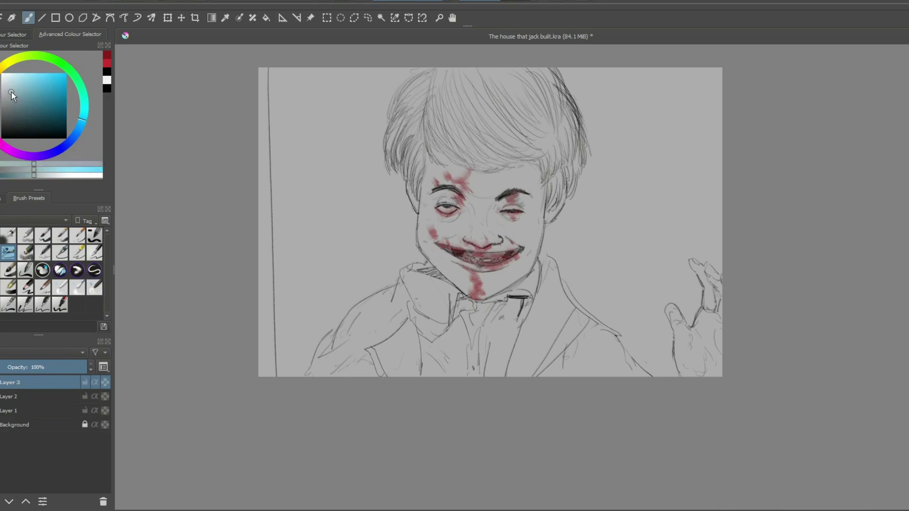
pyautogui.moveTo(511, 176); pyautogui.dragTo(516, 180)
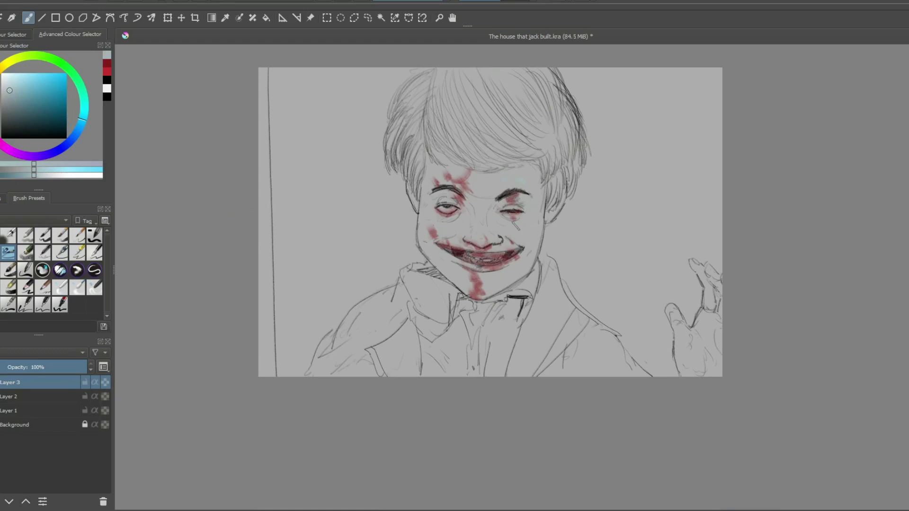
pyautogui.moveTo(517, 219)
pyautogui.mouseDown()
pyautogui.moveTo(505, 227)
pyautogui.moveTo(522, 218)
pyautogui.moveTo(519, 230)
pyautogui.mouseUp()
pyautogui.moveTo(9, 89); pyautogui.dragTo(8, 83)
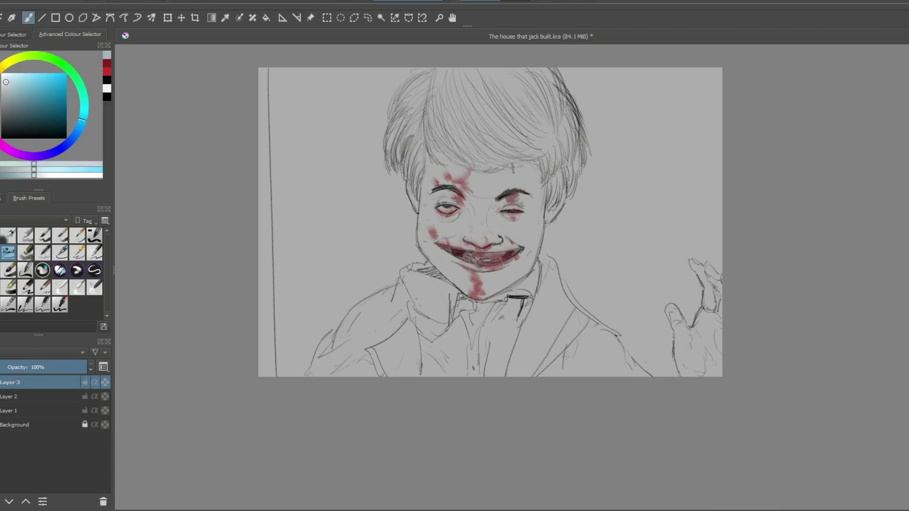
pyautogui.moveTo(519, 182)
pyautogui.mouseDown()
pyautogui.moveTo(528, 199)
pyautogui.moveTo(520, 170)
pyautogui.mouseUp()
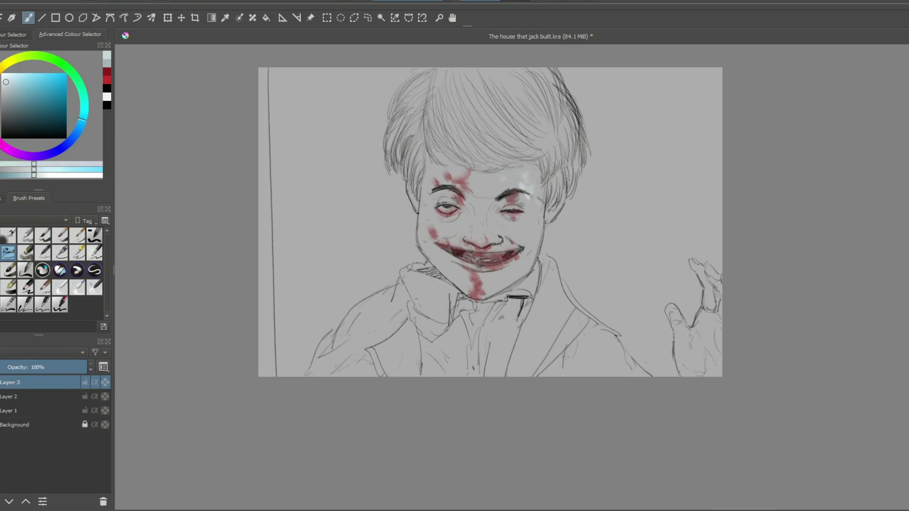
pyautogui.moveTo(540, 200)
pyautogui.mouseDown()
pyautogui.moveTo(545, 207)
pyautogui.moveTo(535, 209)
pyautogui.moveTo(534, 198)
pyautogui.moveTo(528, 211)
pyautogui.mouseUp()
pyautogui.moveTo(518, 227)
pyautogui.mouseDown()
pyautogui.moveTo(503, 230)
pyautogui.moveTo(547, 214)
pyautogui.moveTo(540, 225)
pyautogui.mouseUp()
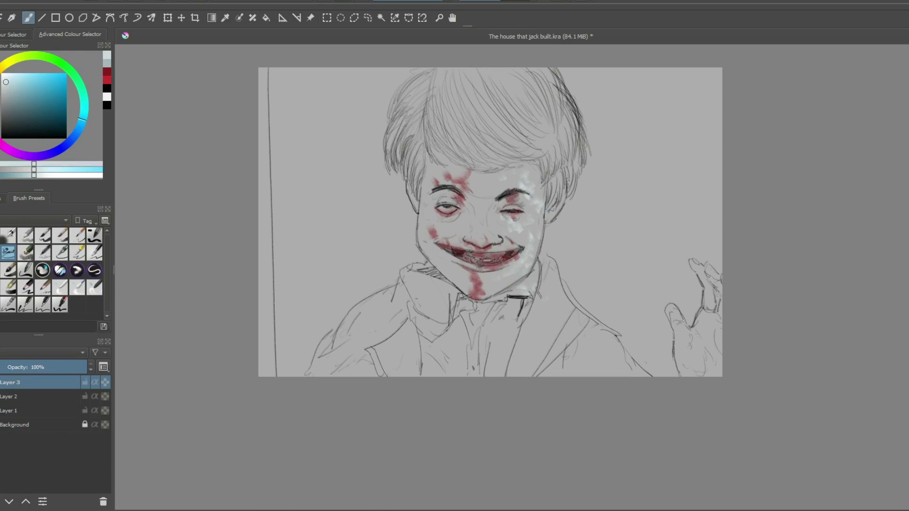
# Step: Dab pale blue highlights along the right jacket lapel, the left collar and the left shoulder
pyautogui.moveTo(540, 298); pyautogui.dragTo(528, 352)
pyautogui.moveTo(417, 272)
pyautogui.mouseDown()
pyautogui.moveTo(414, 283)
pyautogui.moveTo(432, 294)
pyautogui.mouseUp()
pyautogui.click(398, 307)
pyautogui.click(379, 314)
pyautogui.scroll(-1, 443, 179)
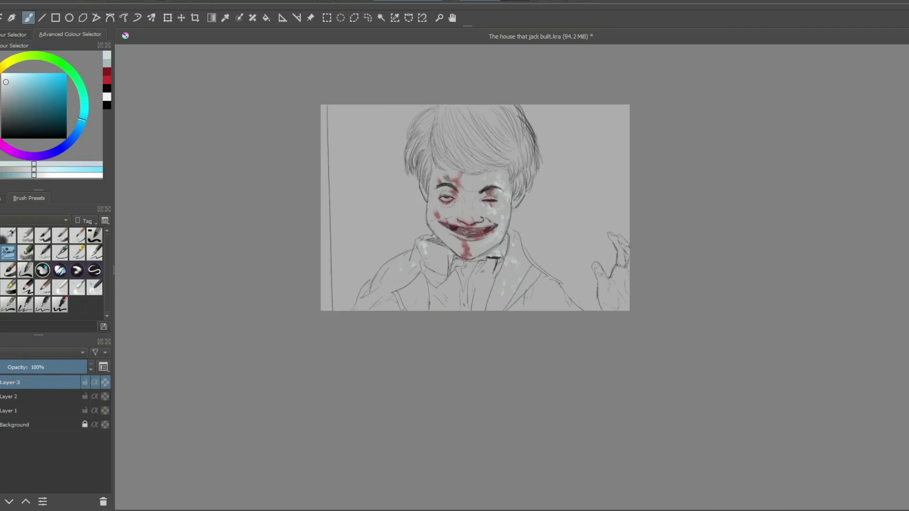
pyautogui.scroll(1, 443, 182)
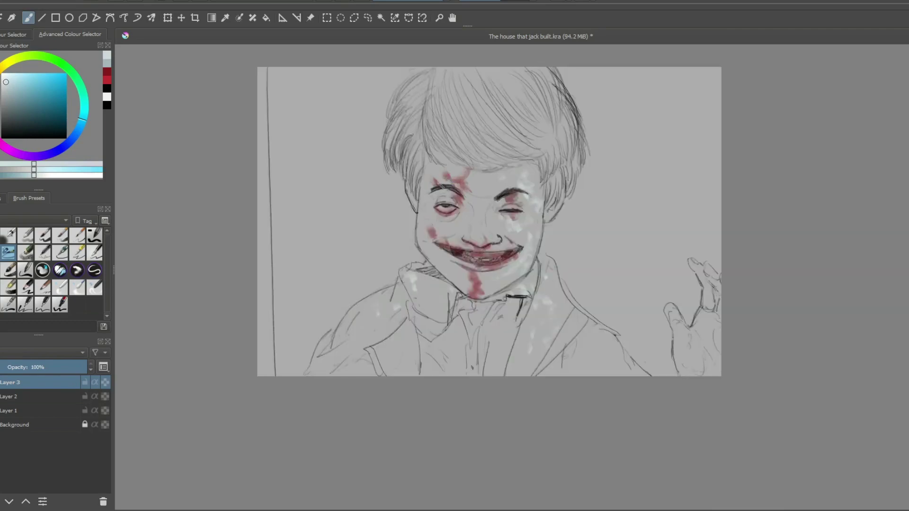
# Step: On Layer 2, paint dark red smears on the raised hand's fingers, thumb, palm and wrist
pyautogui.click(107, 72)
pyautogui.click(50, 397)
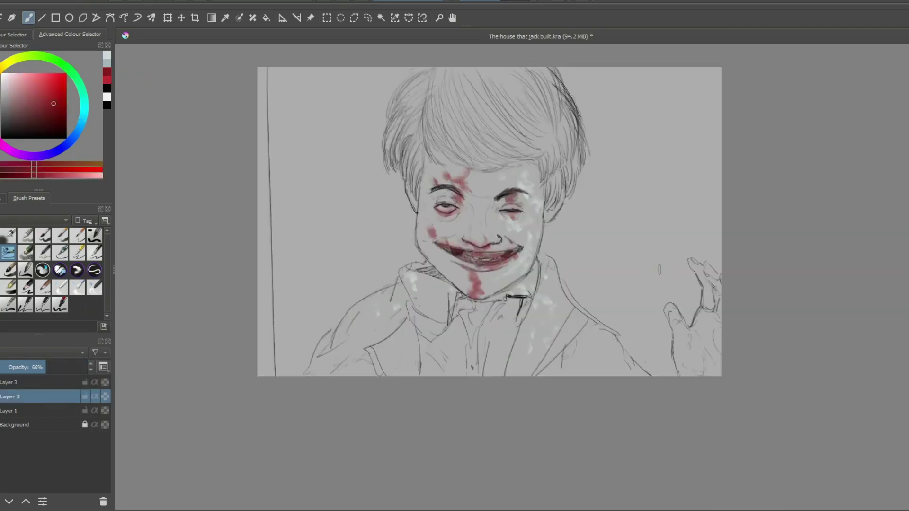
pyautogui.moveTo(700, 277); pyautogui.dragTo(710, 301)
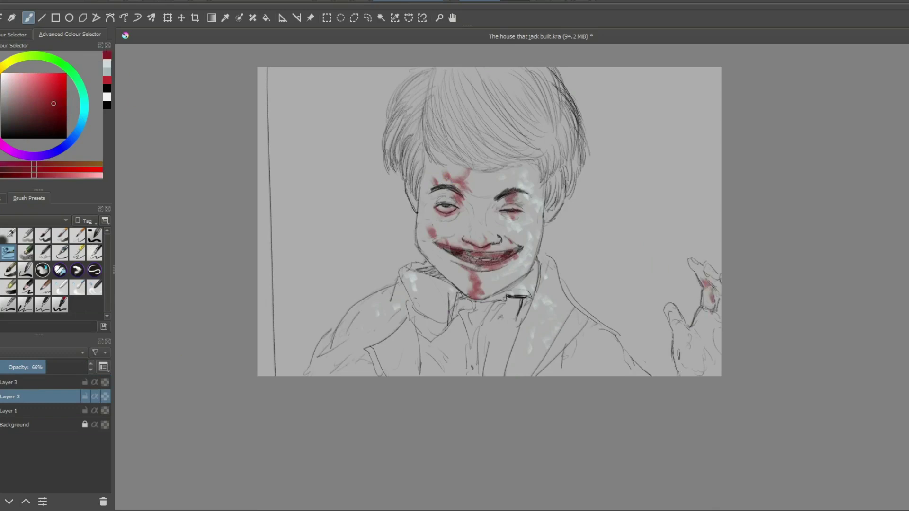
pyautogui.moveTo(677, 360)
pyautogui.mouseDown()
pyautogui.moveTo(683, 373)
pyautogui.moveTo(680, 348)
pyautogui.moveTo(687, 373)
pyautogui.mouseUp()
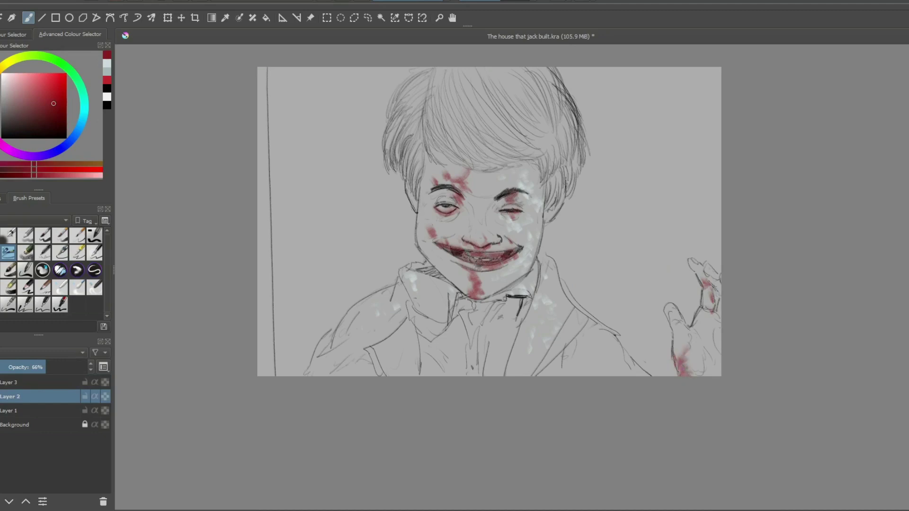
pyautogui.moveTo(668, 304)
pyautogui.mouseDown()
pyautogui.moveTo(696, 316)
pyautogui.moveTo(706, 342)
pyautogui.mouseUp()
pyautogui.moveTo(695, 309)
pyautogui.mouseDown()
pyautogui.moveTo(711, 316)
pyautogui.moveTo(702, 335)
pyautogui.moveTo(704, 327)
pyautogui.mouseUp()
# Step: Merge Layers 1, 2 and 3 into one, add a new layer above it and hide the merged portrait
pyautogui.keyDown('ctrl'); pyautogui.click(25, 384); pyautogui.keyUp('ctrl')
pyautogui.keyDown('ctrl'); pyautogui.click(20, 411); pyautogui.keyUp('ctrl')
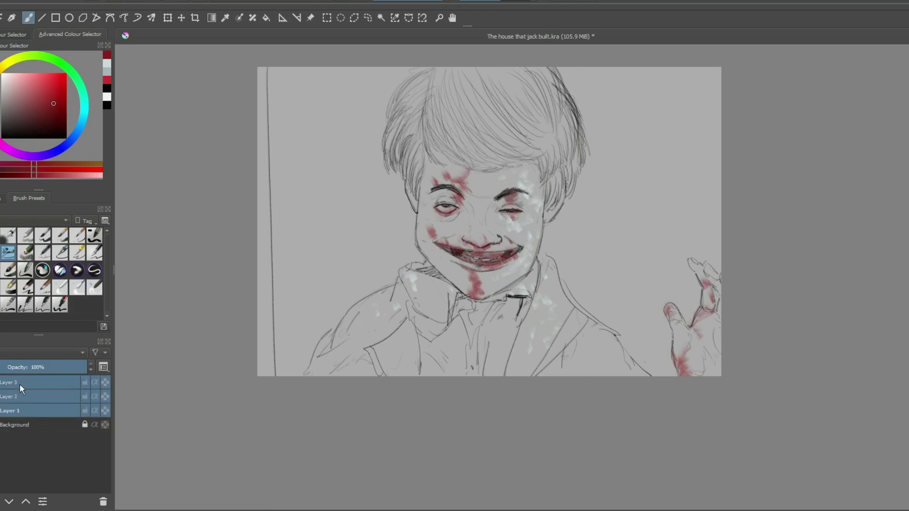
pyautogui.hotkey('ctrl', 'e')
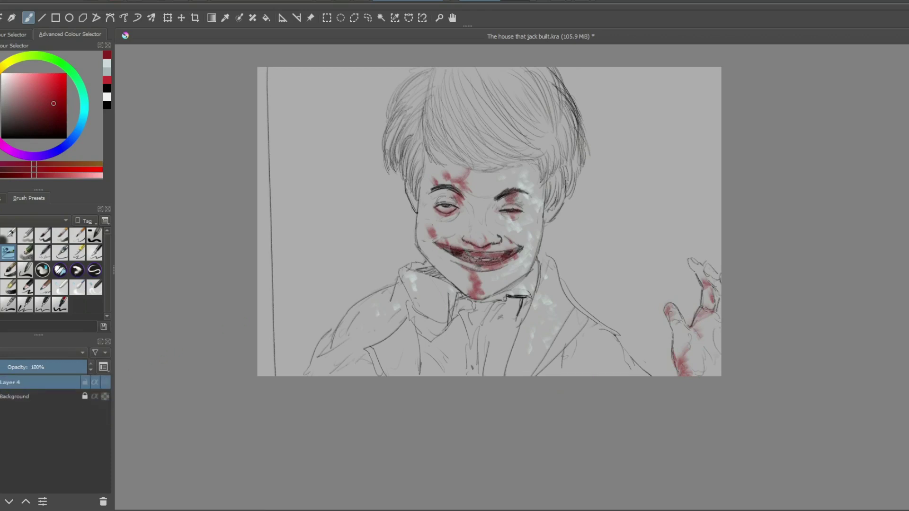
pyautogui.press('Insert')
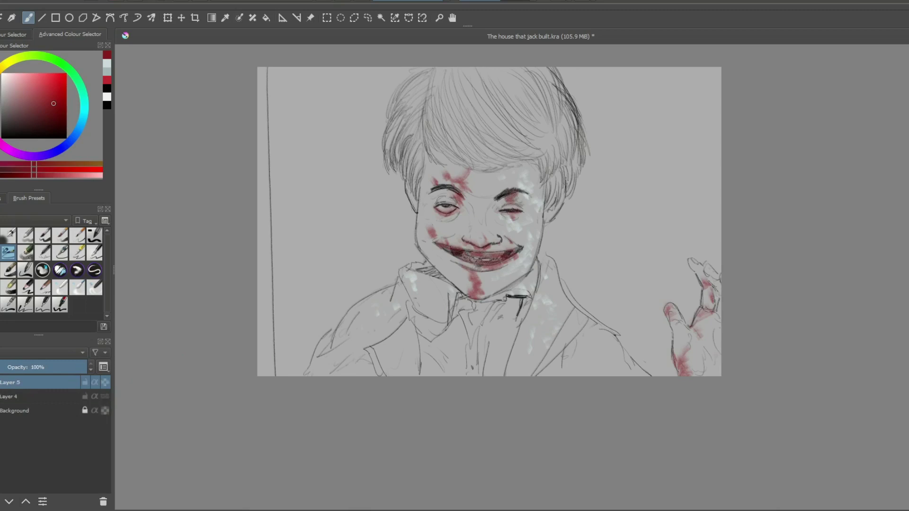
pyautogui.press('BackSpace')
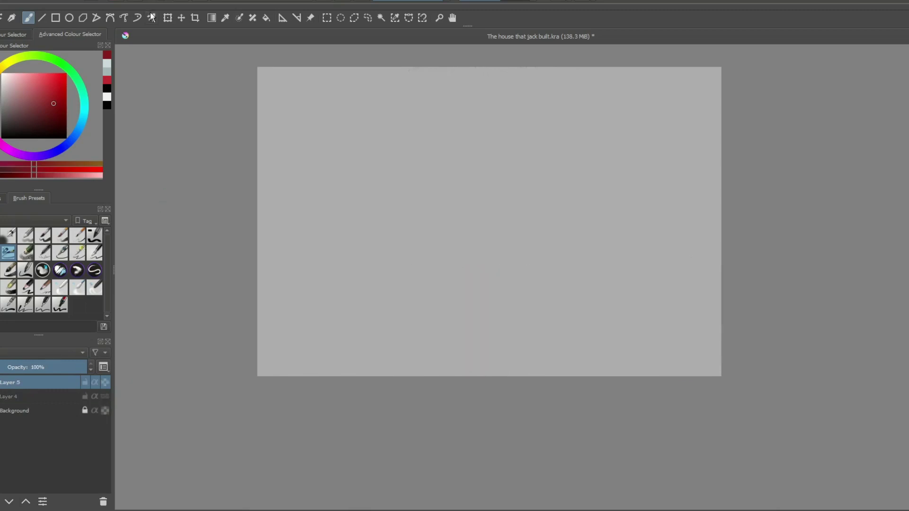
# Step: On Layer 5, sketch a small head in black with its hood-like outline, brow and side of the face
pyautogui.click(107, 92)
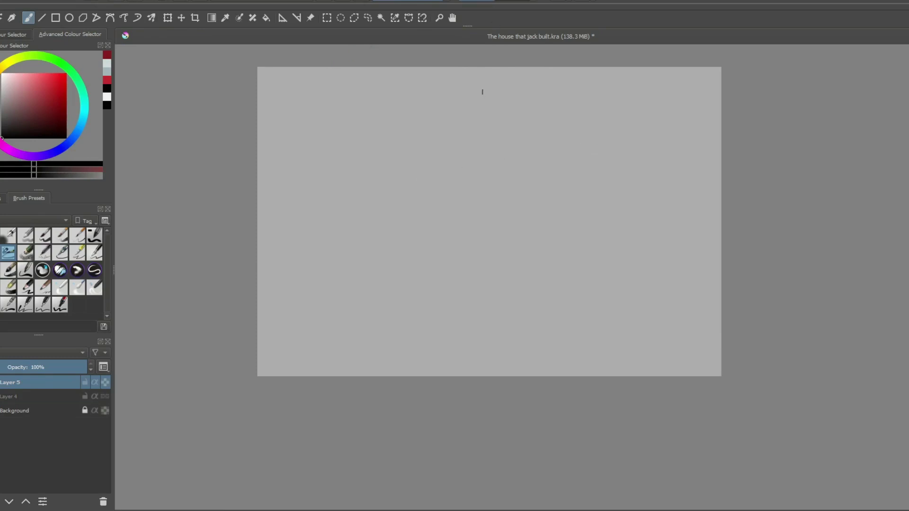
pyautogui.click(418, 136)
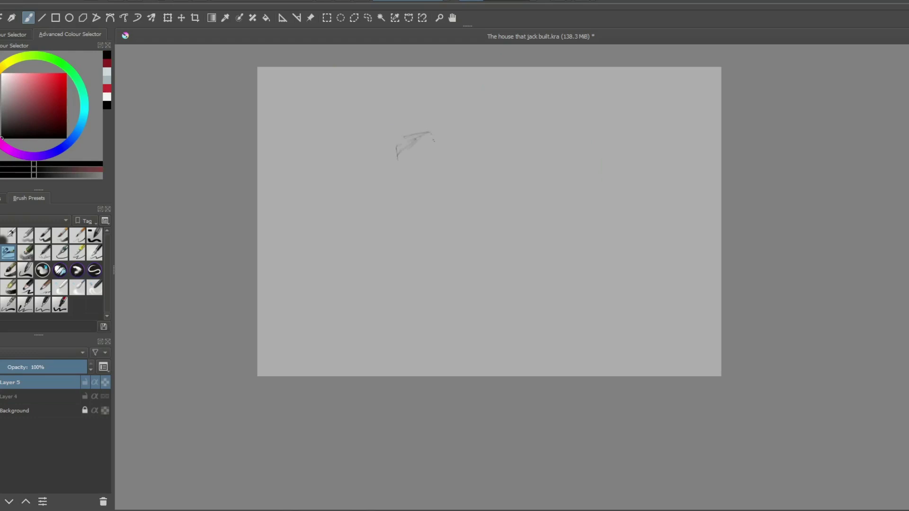
pyautogui.moveTo(418, 153)
pyautogui.mouseDown()
pyautogui.moveTo(431, 167)
pyautogui.moveTo(410, 166)
pyautogui.mouseUp()
pyautogui.moveTo(414, 158)
pyautogui.mouseDown()
pyautogui.moveTo(411, 179)
pyautogui.moveTo(434, 156)
pyautogui.moveTo(438, 181)
pyautogui.moveTo(442, 173)
pyautogui.mouseUp()
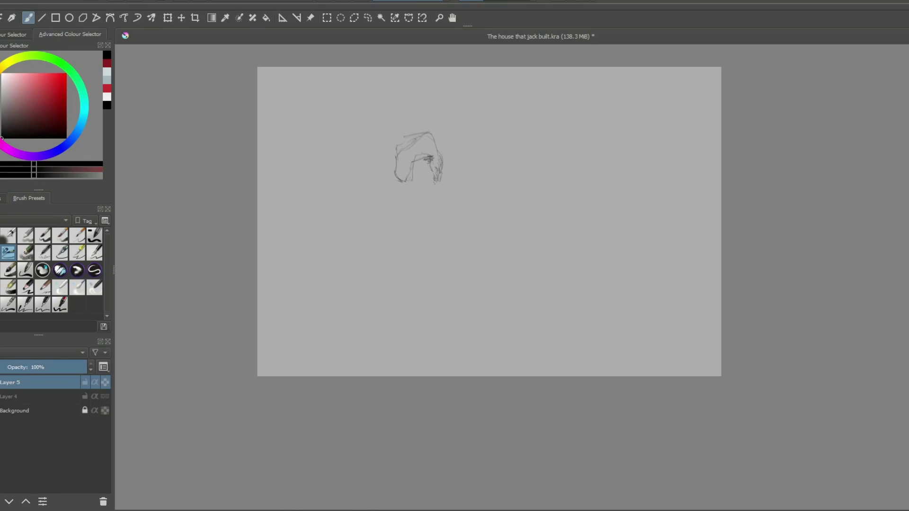
# Step: Sketch the hooded figure's facial features, jaw and hood edge, plus the first robe lines falling below the chin
pyautogui.moveTo(436, 177); pyautogui.dragTo(428, 185)
pyautogui.moveTo(403, 176); pyautogui.dragTo(392, 183)
pyautogui.moveTo(417, 189)
pyautogui.mouseDown()
pyautogui.moveTo(427, 192)
pyautogui.moveTo(424, 237)
pyautogui.mouseUp()
pyautogui.moveTo(447, 178); pyautogui.dragTo(438, 218)
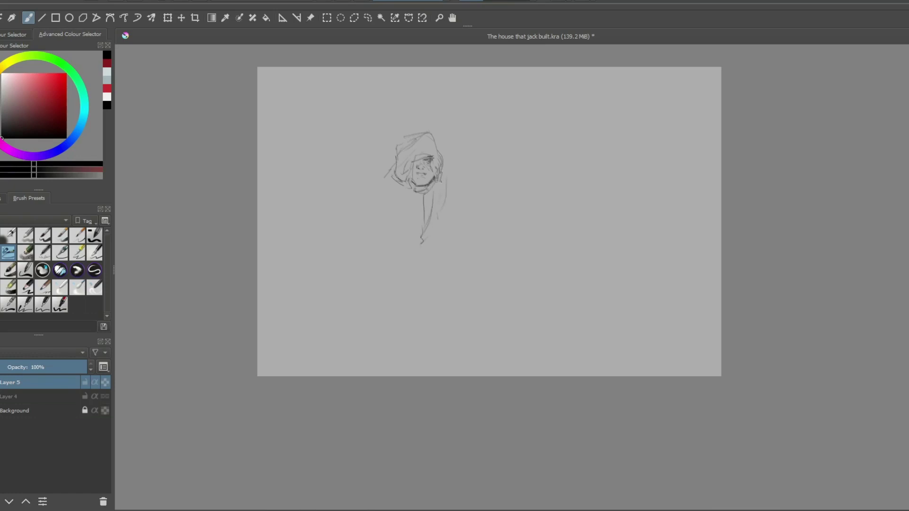
# Step: Sketch the hooded figure's right-hand shoulder, robe front and folds, and the long sleeve hanging down to a wide cuff
pyautogui.moveTo(444, 176)
pyautogui.mouseDown()
pyautogui.moveTo(461, 219)
pyautogui.moveTo(438, 226)
pyautogui.moveTo(449, 218)
pyautogui.mouseUp()
pyautogui.moveTo(443, 232); pyautogui.dragTo(438, 248)
pyautogui.moveTo(459, 216); pyautogui.dragTo(400, 258)
pyautogui.moveTo(430, 260); pyautogui.dragTo(443, 251)
pyautogui.moveTo(463, 188)
pyautogui.mouseDown()
pyautogui.moveTo(446, 248)
pyautogui.moveTo(460, 233)
pyautogui.moveTo(448, 248)
pyautogui.mouseUp()
pyautogui.moveTo(468, 212)
pyautogui.mouseDown()
pyautogui.moveTo(463, 236)
pyautogui.moveTo(486, 274)
pyautogui.moveTo(465, 257)
pyautogui.moveTo(457, 284)
pyautogui.mouseUp()
pyautogui.moveTo(478, 239)
pyautogui.mouseDown()
pyautogui.moveTo(482, 293)
pyautogui.moveTo(459, 299)
pyautogui.mouseUp()
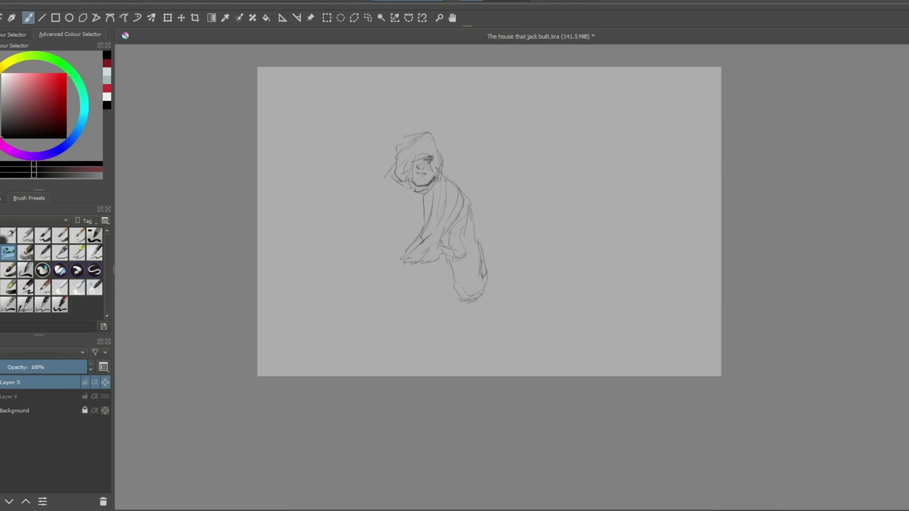
pyautogui.moveTo(470, 221)
pyautogui.mouseDown()
pyautogui.moveTo(475, 300)
pyautogui.moveTo(459, 295)
pyautogui.mouseUp()
pyautogui.moveTo(447, 259)
pyautogui.mouseDown()
pyautogui.moveTo(458, 292)
pyautogui.moveTo(466, 254)
pyautogui.moveTo(451, 244)
pyautogui.mouseUp()
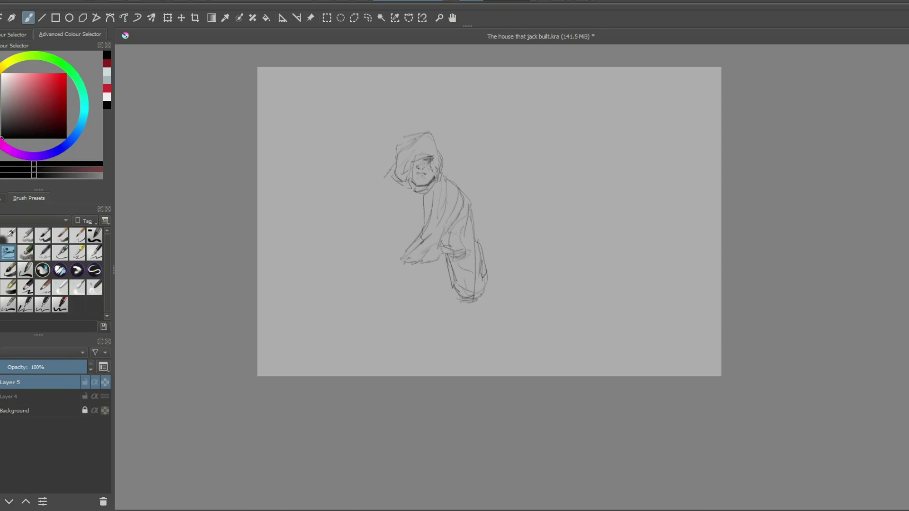
# Step: Hatch the dark chest opening below the hood and outline the robe's left-hand front and waist hem
pyautogui.moveTo(394, 168)
pyautogui.mouseDown()
pyautogui.moveTo(374, 179)
pyautogui.moveTo(409, 213)
pyautogui.moveTo(408, 248)
pyautogui.moveTo(424, 199)
pyautogui.moveTo(412, 213)
pyautogui.moveTo(423, 192)
pyautogui.moveTo(413, 203)
pyautogui.moveTo(410, 250)
pyautogui.mouseUp()
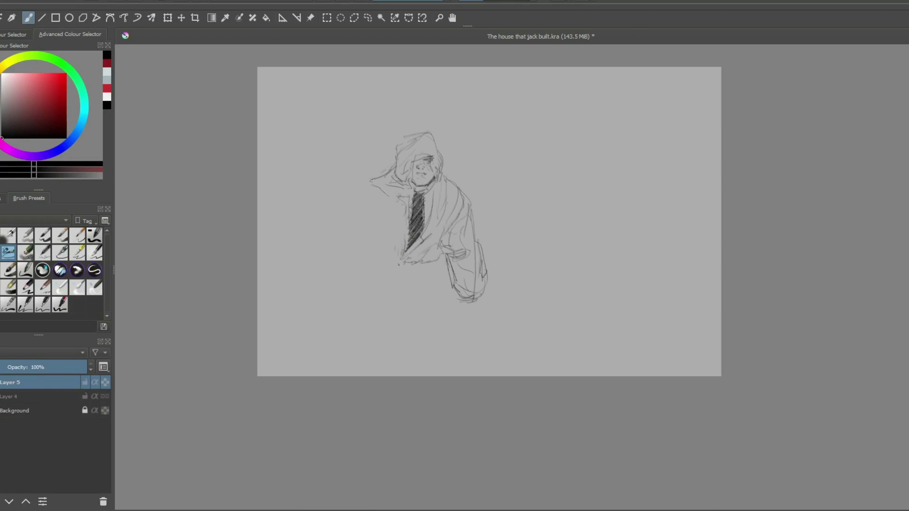
pyautogui.moveTo(393, 272); pyautogui.dragTo(419, 272)
pyautogui.moveTo(443, 255); pyautogui.dragTo(437, 266)
pyautogui.moveTo(398, 271); pyautogui.dragTo(436, 269)
pyautogui.moveTo(395, 214)
pyautogui.mouseDown()
pyautogui.moveTo(375, 262)
pyautogui.moveTo(388, 271)
pyautogui.mouseUp()
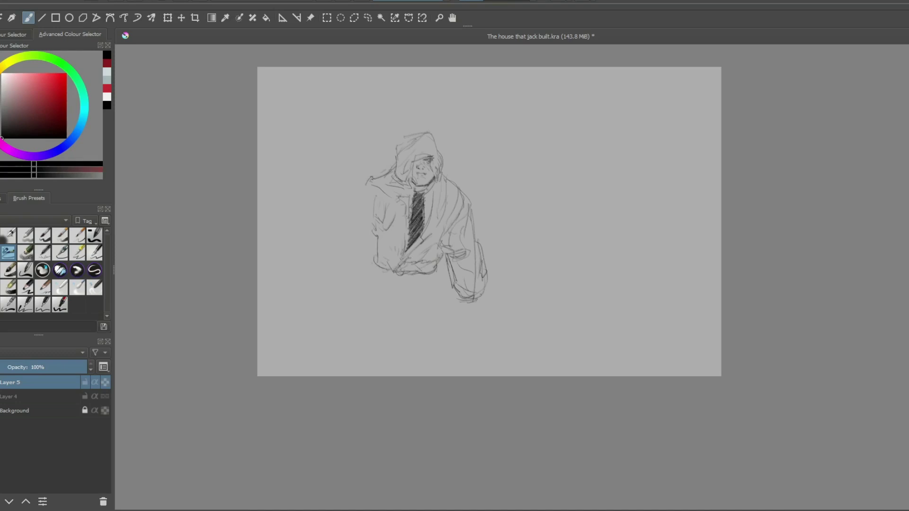
# Step: Sketch the hooded figure's left-hand arm with its long sleeve, gathered cuff and hanging hand
pyautogui.moveTo(373, 195); pyautogui.dragTo(360, 231)
pyautogui.moveTo(358, 192)
pyautogui.mouseDown()
pyautogui.moveTo(337, 232)
pyautogui.moveTo(361, 261)
pyautogui.moveTo(358, 278)
pyautogui.mouseUp()
pyautogui.moveTo(336, 244)
pyautogui.mouseDown()
pyautogui.moveTo(335, 278)
pyautogui.moveTo(345, 284)
pyautogui.mouseUp()
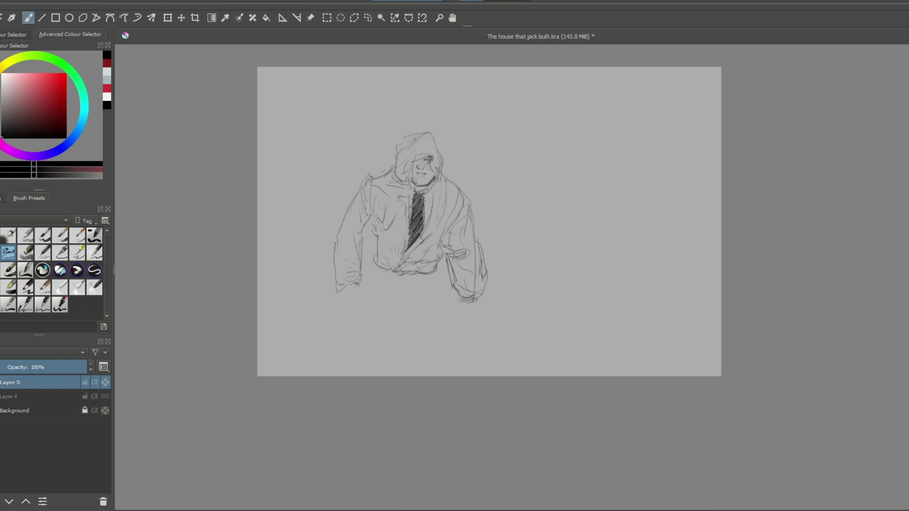
pyautogui.moveTo(353, 284)
pyautogui.mouseDown()
pyautogui.moveTo(363, 289)
pyautogui.moveTo(342, 303)
pyautogui.mouseUp()
# Step: Sketch the waist knot and the front leg's draped cloth below it, down to the canvas edge
pyautogui.moveTo(384, 270)
pyautogui.mouseDown()
pyautogui.moveTo(392, 282)
pyautogui.moveTo(383, 281)
pyautogui.mouseUp()
pyautogui.moveTo(398, 279)
pyautogui.mouseDown()
pyautogui.moveTo(427, 282)
pyautogui.moveTo(410, 293)
pyautogui.mouseUp()
pyautogui.moveTo(421, 289)
pyautogui.mouseDown()
pyautogui.moveTo(439, 279)
pyautogui.moveTo(451, 299)
pyautogui.moveTo(447, 328)
pyautogui.moveTo(412, 331)
pyautogui.moveTo(387, 297)
pyautogui.moveTo(391, 353)
pyautogui.mouseUp()
pyautogui.moveTo(427, 307); pyautogui.dragTo(425, 331)
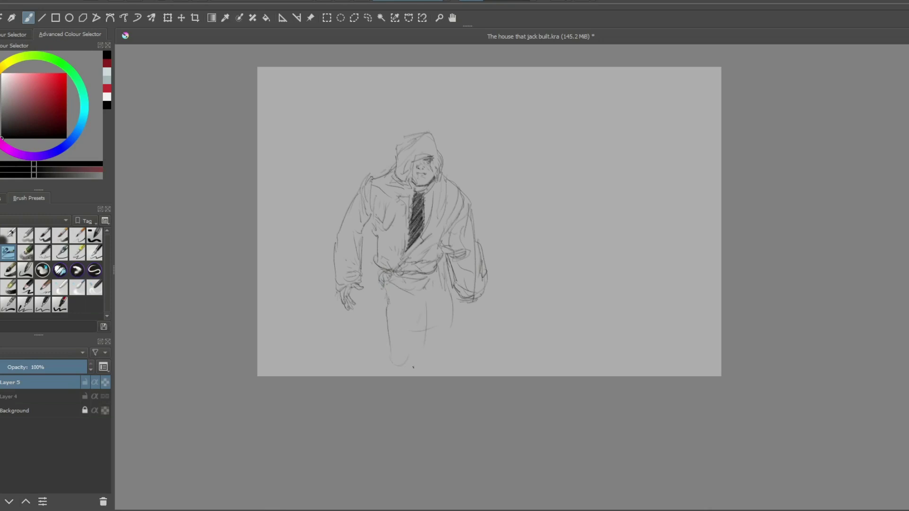
pyautogui.moveTo(444, 299)
pyautogui.mouseDown()
pyautogui.moveTo(436, 345)
pyautogui.moveTo(447, 354)
pyautogui.moveTo(446, 376)
pyautogui.mouseUp()
# Step: Sketch the hooded figure's other leg striding out to the lower left, with cloth folds and a shadow between the legs
pyautogui.moveTo(369, 283)
pyautogui.mouseDown()
pyautogui.moveTo(385, 319)
pyautogui.moveTo(328, 374)
pyautogui.mouseUp()
pyautogui.moveTo(383, 335); pyautogui.dragTo(334, 368)
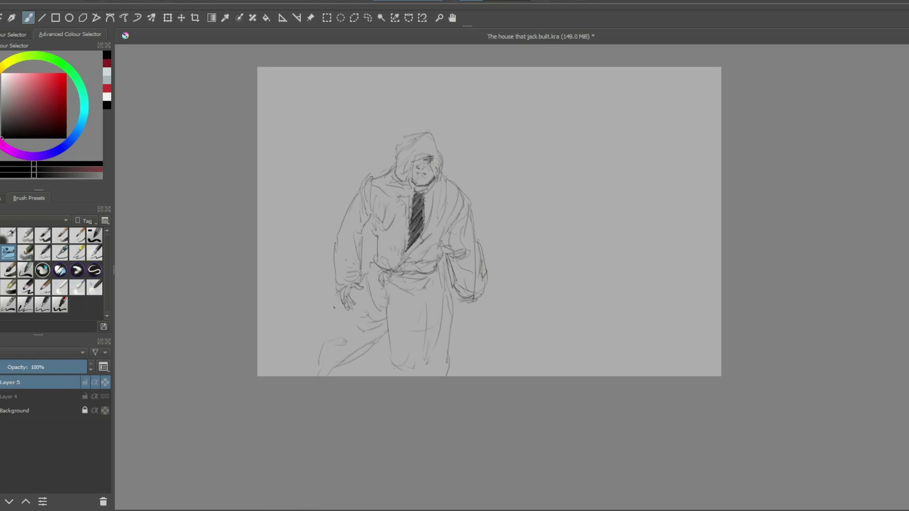
pyautogui.moveTo(332, 313)
pyautogui.mouseDown()
pyautogui.moveTo(319, 353)
pyautogui.moveTo(319, 372)
pyautogui.mouseUp()
pyautogui.moveTo(371, 350); pyautogui.dragTo(375, 360)
# Step: Erase the bulging outer edge of the hooded figure's right-hand sleeve and redraw the hand at its cuff
pyautogui.press('/')
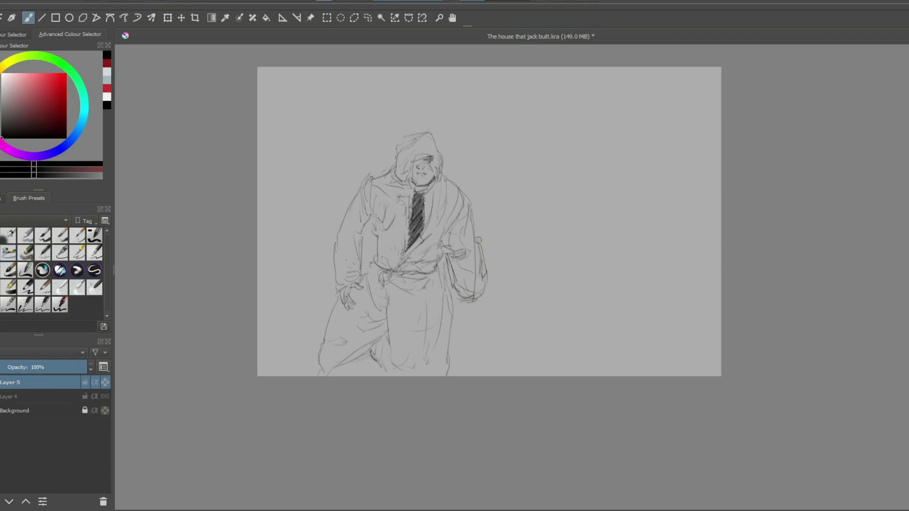
pyautogui.moveTo(480, 238)
pyautogui.mouseDown()
pyautogui.moveTo(481, 288)
pyautogui.moveTo(488, 280)
pyautogui.moveTo(471, 300)
pyautogui.mouseUp()
pyautogui.click(8, 252)
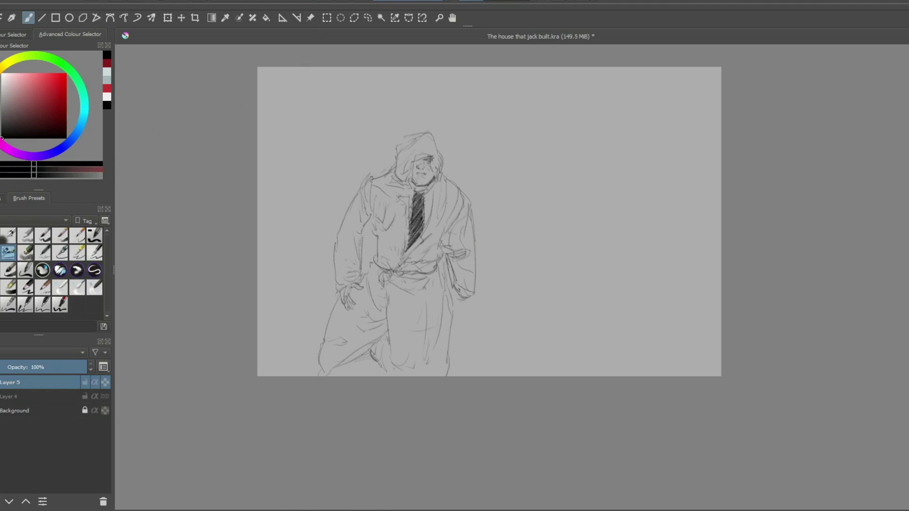
pyautogui.moveTo(467, 293); pyautogui.dragTo(453, 306)
# Step: Sketch a second man's balding head beside the hooded figure, with face, ear, hair, jaw and a shoulder line
pyautogui.moveTo(487, 205); pyautogui.dragTo(521, 204)
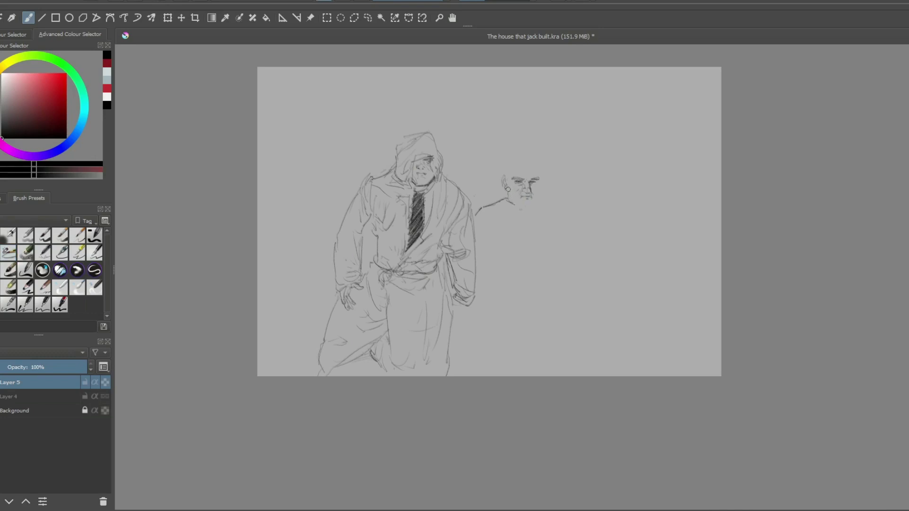
pyautogui.click(7, 254)
pyautogui.moveTo(501, 177); pyautogui.dragTo(500, 187)
pyautogui.hotkey('ctrl', 'z')
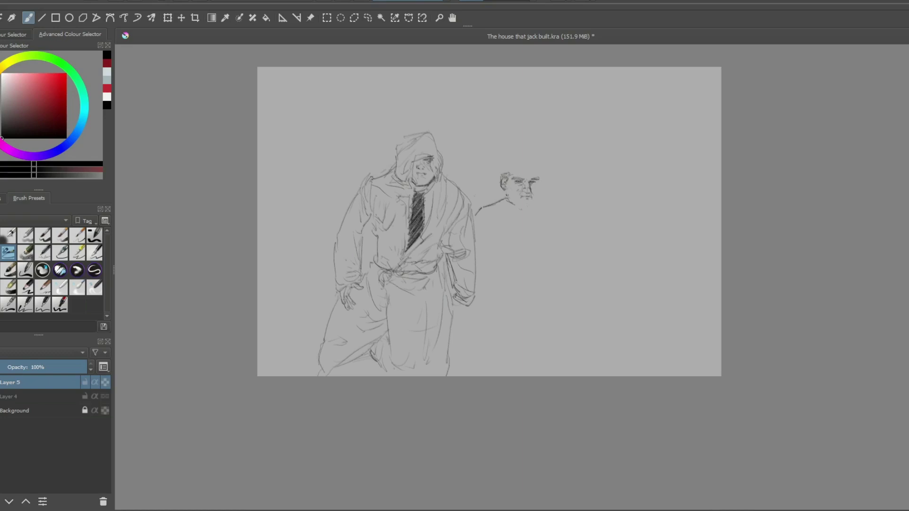
pyautogui.moveTo(504, 185); pyautogui.dragTo(507, 199)
pyautogui.moveTo(526, 159); pyautogui.dragTo(537, 176)
pyautogui.moveTo(504, 160); pyautogui.dragTo(524, 160)
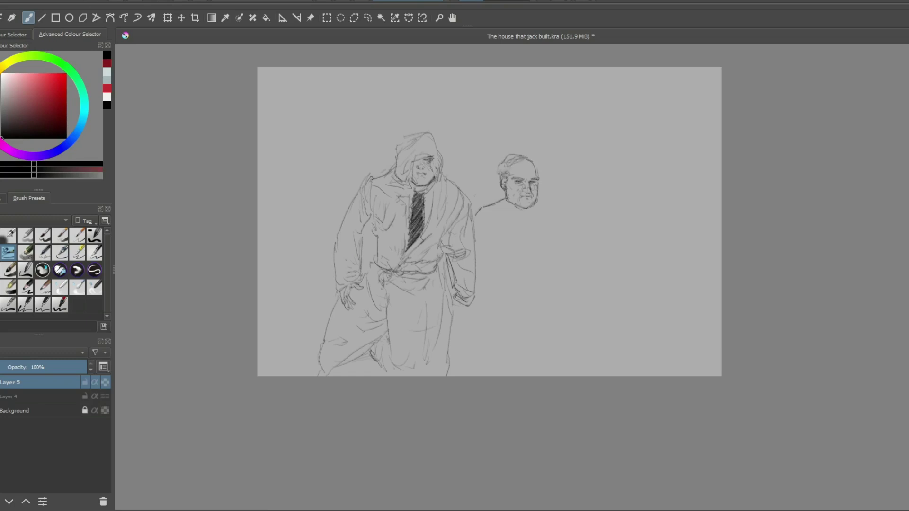
pyautogui.moveTo(501, 168); pyautogui.dragTo(513, 157)
pyautogui.moveTo(506, 198); pyautogui.dragTo(521, 210)
# Step: Select the second man's head with its shoulder line and scale it down slightly
pyautogui.click(368, 18)
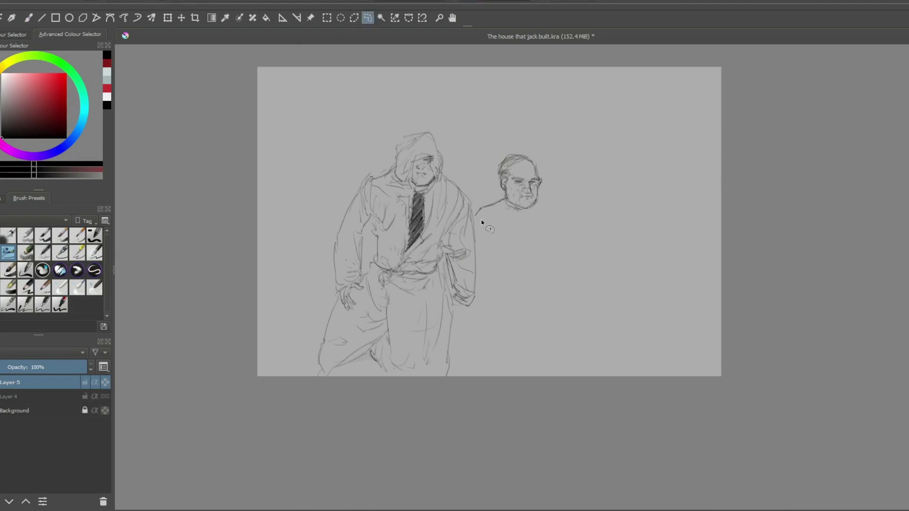
pyautogui.moveTo(475, 216)
pyautogui.mouseDown()
pyautogui.moveTo(560, 170)
pyautogui.moveTo(475, 216)
pyautogui.mouseUp()
pyautogui.click(167, 18)
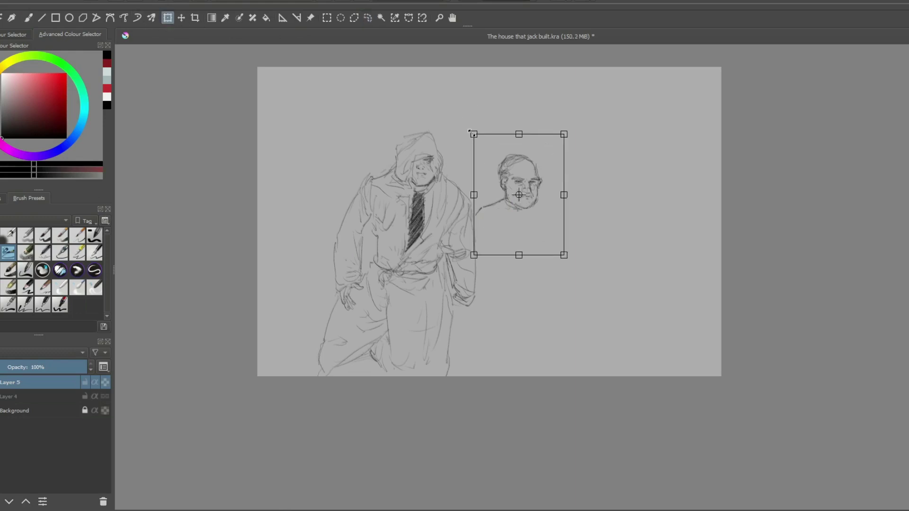
pyautogui.moveTo(471, 134)
pyautogui.mouseDown()
pyautogui.moveTo(495, 175)
pyautogui.moveTo(499, 154)
pyautogui.mouseUp()
pyautogui.press('b')
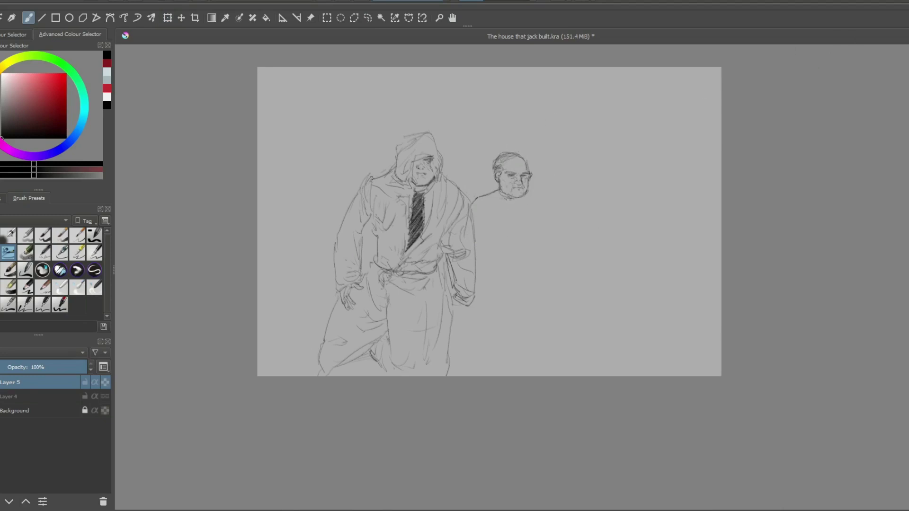
# Step: Sketch the balding man's collar, long open coat, right-hand sleeve and shaded hand
pyautogui.moveTo(499, 194)
pyautogui.mouseDown()
pyautogui.moveTo(508, 204)
pyautogui.moveTo(525, 205)
pyautogui.moveTo(523, 197)
pyautogui.moveTo(513, 223)
pyautogui.moveTo(522, 226)
pyautogui.moveTo(526, 215)
pyautogui.moveTo(531, 223)
pyautogui.moveTo(533, 188)
pyautogui.moveTo(556, 217)
pyautogui.moveTo(534, 303)
pyautogui.moveTo(562, 368)
pyautogui.moveTo(561, 227)
pyautogui.moveTo(552, 247)
pyautogui.mouseUp()
pyautogui.moveTo(553, 217)
pyautogui.mouseDown()
pyautogui.moveTo(555, 245)
pyautogui.moveTo(560, 215)
pyautogui.moveTo(577, 307)
pyautogui.mouseUp()
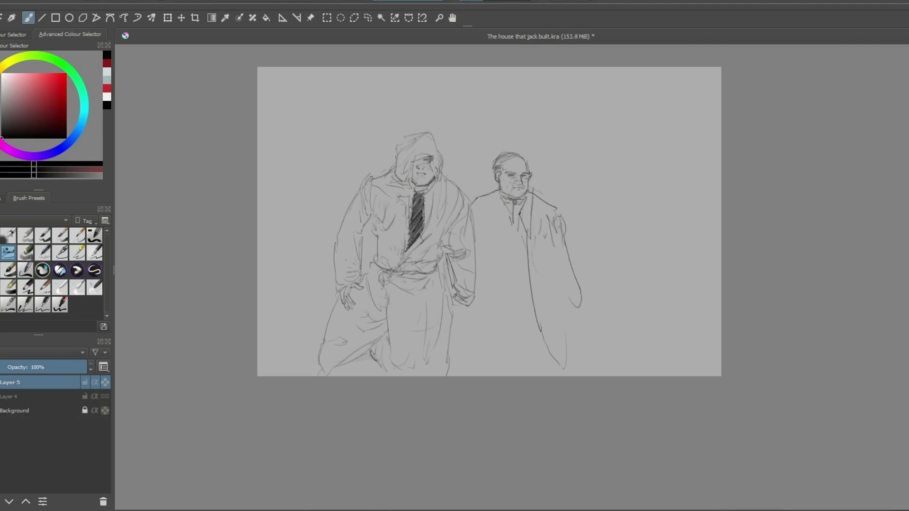
pyautogui.moveTo(556, 243)
pyautogui.mouseDown()
pyautogui.moveTo(561, 304)
pyautogui.moveTo(579, 307)
pyautogui.moveTo(570, 328)
pyautogui.mouseUp()
pyautogui.hotkey('ctrl', 'z')
pyautogui.moveTo(573, 321)
pyautogui.mouseDown()
pyautogui.moveTo(574, 333)
pyautogui.moveTo(584, 328)
pyautogui.moveTo(568, 333)
pyautogui.mouseUp()
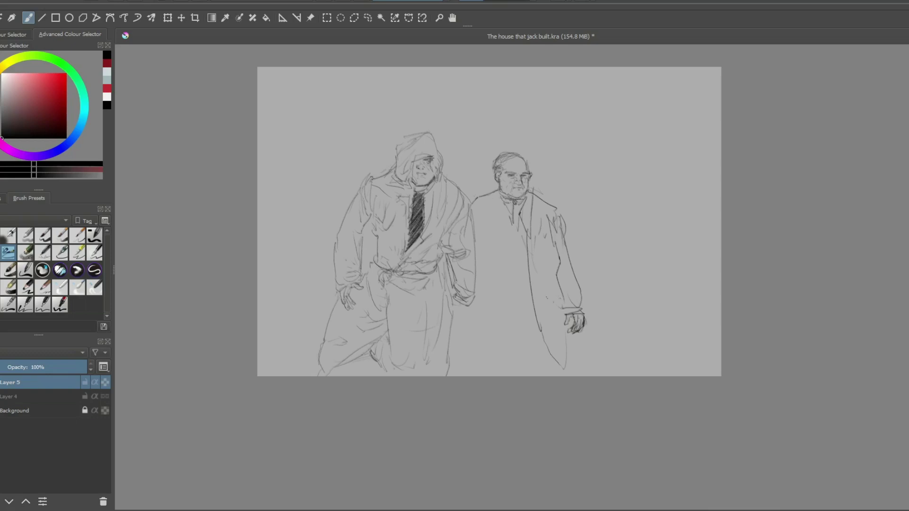
# Step: Sketch the balding man's shirt front with its centre opening, waistline and the coat's left-hand edge
pyautogui.moveTo(503, 275); pyautogui.dragTo(518, 284)
pyautogui.moveTo(514, 229); pyautogui.dragTo(514, 264)
pyautogui.moveTo(517, 255)
pyautogui.mouseDown()
pyautogui.moveTo(498, 282)
pyautogui.moveTo(483, 270)
pyautogui.moveTo(504, 284)
pyautogui.mouseUp()
pyautogui.moveTo(508, 200); pyautogui.dragTo(501, 235)
pyautogui.moveTo(503, 189); pyautogui.dragTo(481, 303)
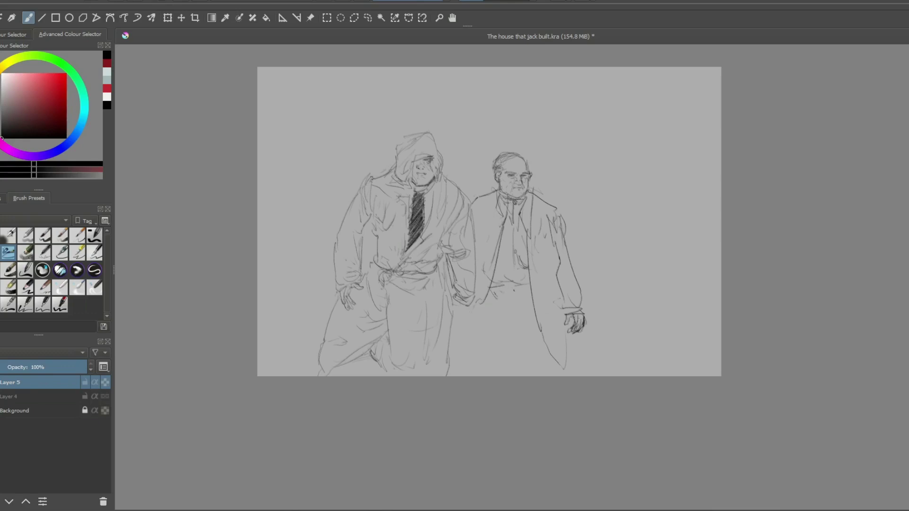
# Step: Sketch the balding man's trouser legs and folds, the coat's lower edge and the lines between the two figures
pyautogui.moveTo(518, 284); pyautogui.dragTo(512, 331)
pyautogui.moveTo(525, 291); pyautogui.dragTo(495, 373)
pyautogui.moveTo(476, 307)
pyautogui.mouseDown()
pyautogui.moveTo(465, 349)
pyautogui.moveTo(472, 358)
pyautogui.moveTo(472, 340)
pyautogui.moveTo(484, 354)
pyautogui.moveTo(464, 354)
pyautogui.moveTo(466, 376)
pyautogui.mouseUp()
pyautogui.moveTo(521, 310)
pyautogui.mouseDown()
pyautogui.moveTo(541, 376)
pyautogui.moveTo(551, 360)
pyautogui.moveTo(564, 375)
pyautogui.mouseUp()
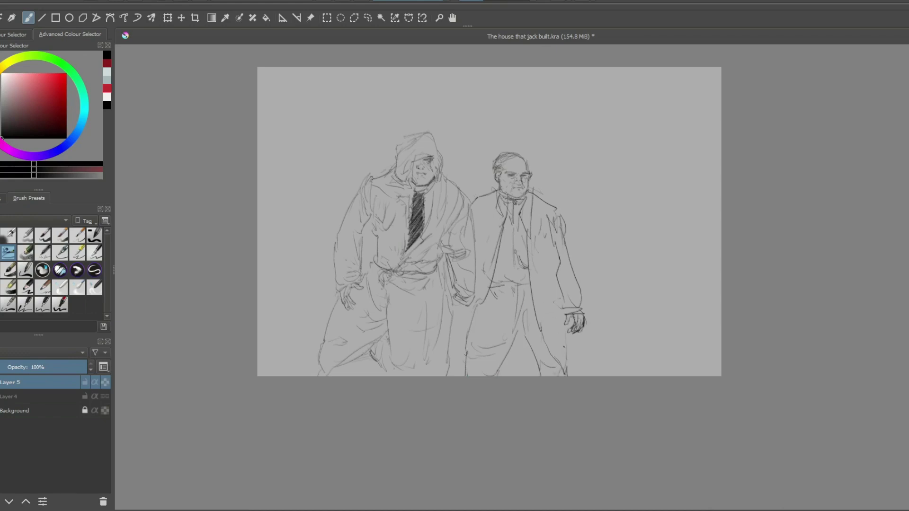
pyautogui.moveTo(564, 326); pyautogui.dragTo(561, 347)
pyautogui.moveTo(456, 315); pyautogui.dragTo(448, 355)
pyautogui.moveTo(503, 373); pyautogui.dragTo(535, 376)
# Step: Sketch a low ledge with a panel beneath it, running from the hooded figure to the canvas's left edge
pyautogui.moveTo(337, 295); pyautogui.dragTo(257, 287)
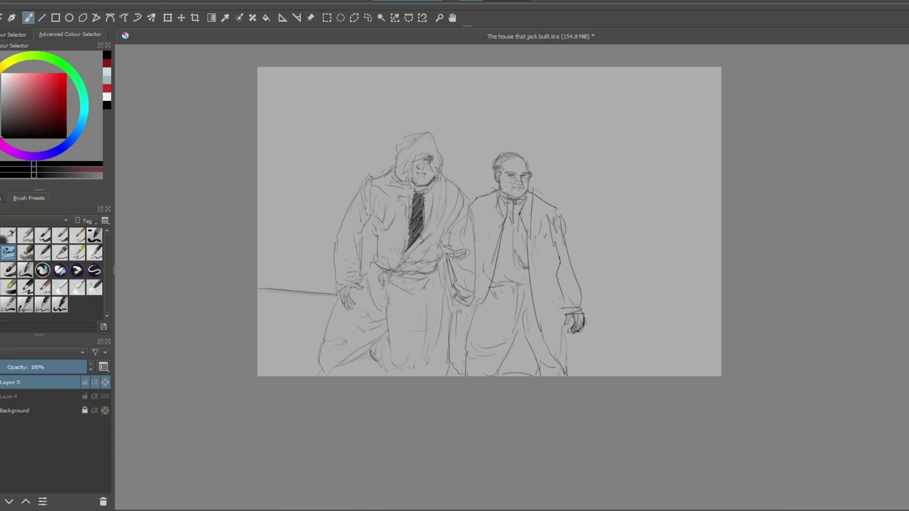
pyautogui.moveTo(337, 298)
pyautogui.mouseDown()
pyautogui.moveTo(258, 293)
pyautogui.moveTo(276, 333)
pyautogui.mouseUp()
# Step: Sketch a small leaning figure's head and hands beside the balding man's hand, gripping a long horizontal pole
pyautogui.moveTo(582, 303)
pyautogui.mouseDown()
pyautogui.moveTo(606, 322)
pyautogui.moveTo(593, 336)
pyautogui.moveTo(590, 326)
pyautogui.moveTo(599, 345)
pyautogui.mouseUp()
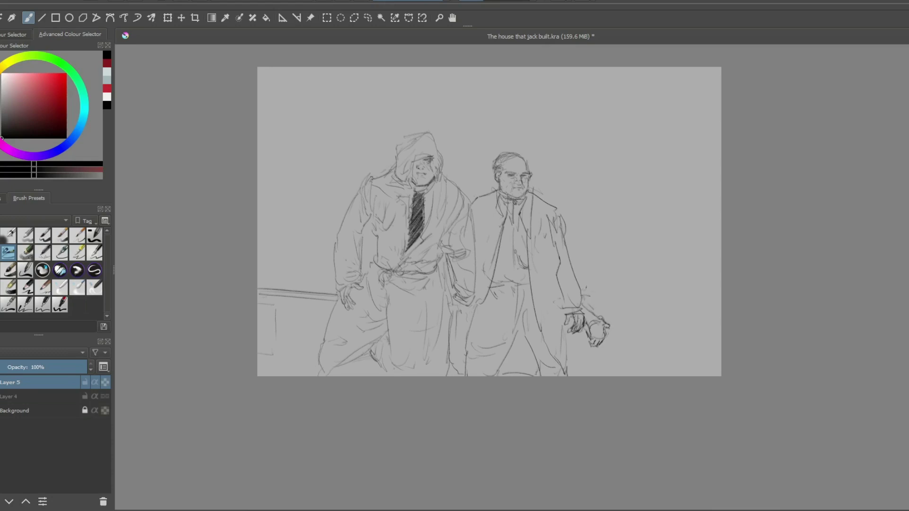
pyautogui.moveTo(585, 288)
pyautogui.mouseDown()
pyautogui.moveTo(592, 276)
pyautogui.moveTo(620, 287)
pyautogui.moveTo(594, 302)
pyautogui.moveTo(595, 287)
pyautogui.moveTo(618, 292)
pyautogui.moveTo(607, 274)
pyautogui.moveTo(586, 284)
pyautogui.moveTo(617, 276)
pyautogui.moveTo(621, 291)
pyautogui.moveTo(585, 283)
pyautogui.moveTo(582, 297)
pyautogui.moveTo(611, 298)
pyautogui.mouseUp()
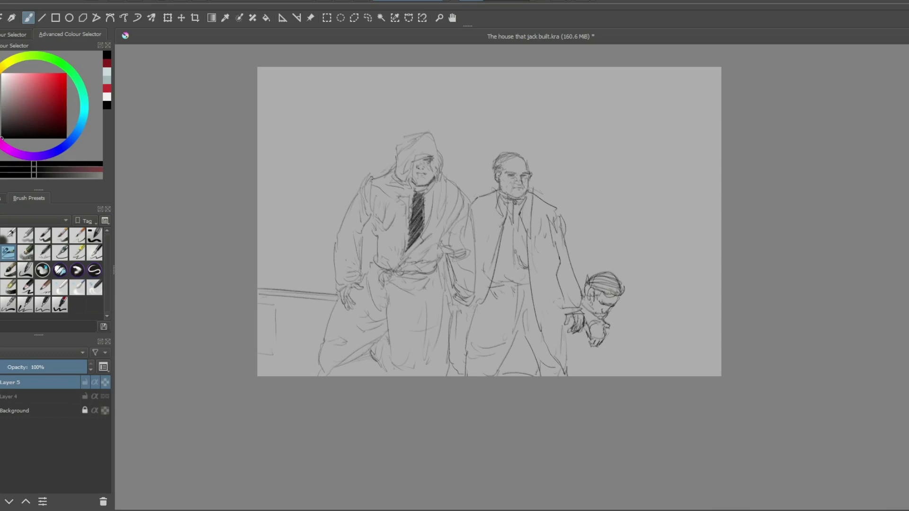
pyautogui.moveTo(607, 314)
pyautogui.mouseDown()
pyautogui.moveTo(635, 316)
pyautogui.moveTo(601, 321)
pyautogui.moveTo(635, 314)
pyautogui.mouseUp()
pyautogui.hotkey('ctrl', 'z')
pyautogui.hotkey('ctrl', 'shift', 'z')
pyautogui.hotkey('ctrl', 'z')
pyautogui.hotkey('ctrl', 'z')
pyautogui.hotkey('ctrl', 'shift', 'z')
pyautogui.hotkey('ctrl', 'shift', 'z')
pyautogui.hotkey('ctrl', 'shift', 'z')
pyautogui.hotkey('ctrl', 'shift', 'z')
pyautogui.hotkey('ctrl', 'shift', 'z')
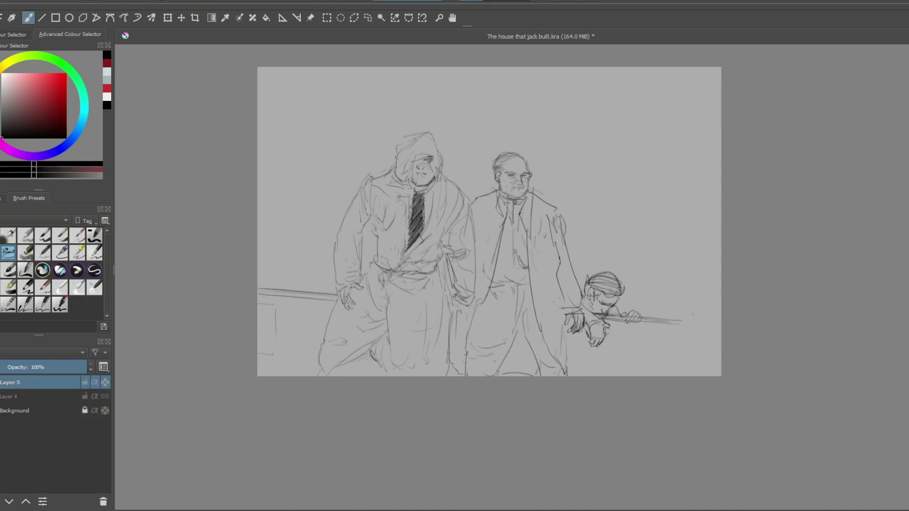
# Step: Sketch and hatch the thigh and lower leg of a cropped figure at the canvas's right edge
pyautogui.moveTo(700, 286)
pyautogui.mouseDown()
pyautogui.moveTo(670, 317)
pyautogui.moveTo(708, 304)
pyautogui.moveTo(718, 316)
pyautogui.moveTo(705, 293)
pyautogui.moveTo(719, 322)
pyautogui.moveTo(672, 330)
pyautogui.mouseUp()
pyautogui.moveTo(685, 300); pyautogui.dragTo(667, 324)
pyautogui.moveTo(700, 286)
pyautogui.mouseDown()
pyautogui.moveTo(668, 317)
pyautogui.moveTo(697, 325)
pyautogui.moveTo(671, 320)
pyautogui.mouseUp()
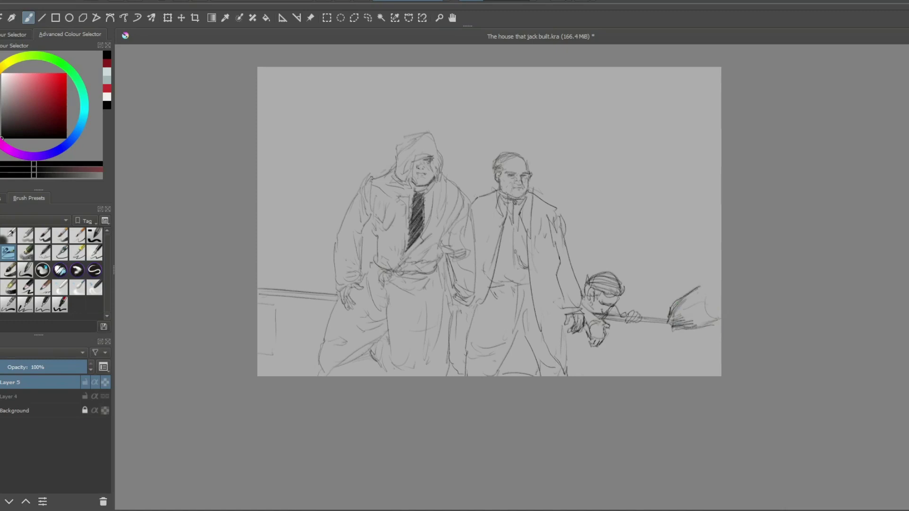
pyautogui.moveTo(691, 329); pyautogui.dragTo(720, 319)
pyautogui.moveTo(670, 313); pyautogui.dragTo(653, 369)
pyautogui.moveTo(676, 331); pyautogui.dragTo(665, 376)
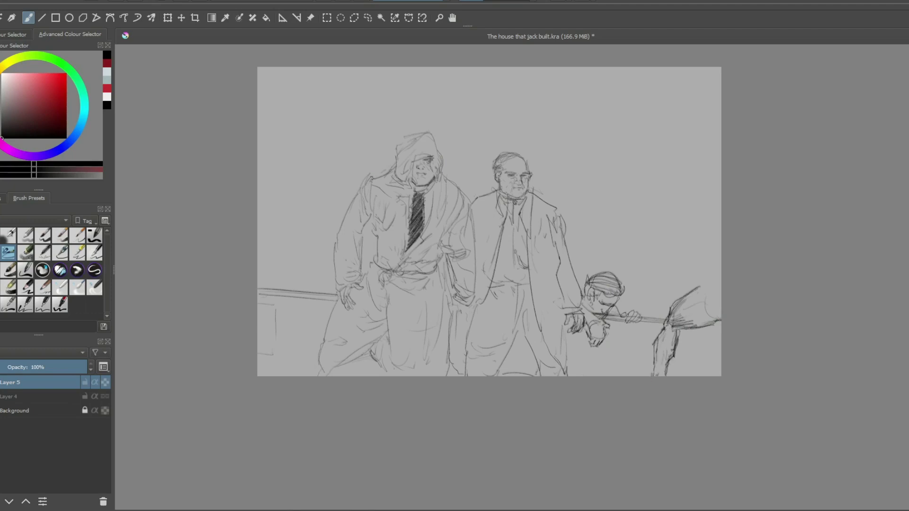
pyautogui.moveTo(661, 345); pyautogui.dragTo(656, 352)
# Step: Outline the cropped right-edge figure's torso above the thigh, up to the shoulder
pyautogui.moveTo(711, 262)
pyautogui.mouseDown()
pyautogui.moveTo(699, 281)
pyautogui.moveTo(712, 278)
pyautogui.mouseUp()
pyautogui.moveTo(714, 245)
pyautogui.mouseDown()
pyautogui.moveTo(705, 266)
pyautogui.moveTo(705, 254)
pyautogui.moveTo(712, 259)
pyautogui.mouseUp()
pyautogui.moveTo(715, 213); pyautogui.dragTo(713, 244)
pyautogui.moveTo(717, 191)
pyautogui.mouseDown()
pyautogui.moveTo(700, 212)
pyautogui.moveTo(718, 229)
pyautogui.mouseUp()
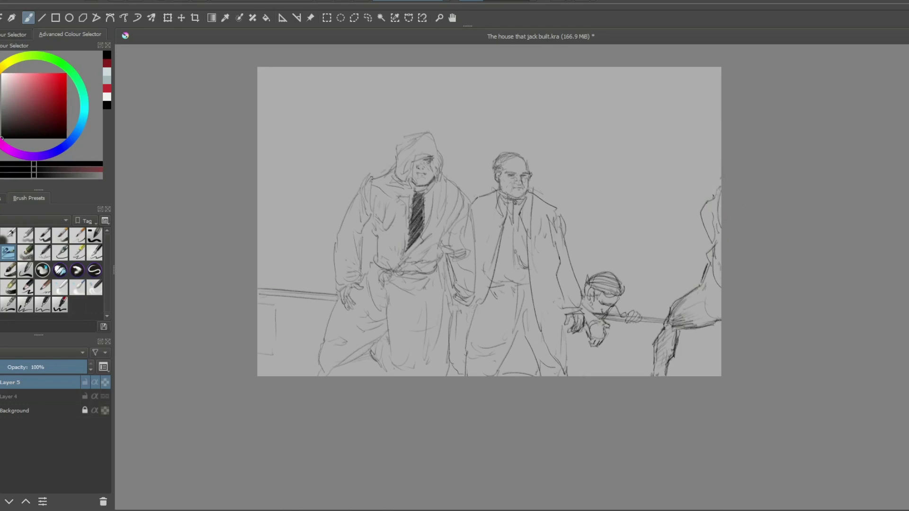
# Step: Sketch the cropped figure's raised bent arm and fist, holding a dark-shaded stick that runs off the canvas edge
pyautogui.moveTo(720, 183)
pyautogui.mouseDown()
pyautogui.moveTo(720, 159)
pyautogui.moveTo(701, 170)
pyautogui.moveTo(683, 155)
pyautogui.moveTo(702, 177)
pyautogui.moveTo(691, 170)
pyautogui.moveTo(722, 170)
pyautogui.moveTo(697, 179)
pyautogui.mouseUp()
pyautogui.moveTo(678, 159)
pyautogui.mouseDown()
pyautogui.moveTo(692, 117)
pyautogui.moveTo(697, 159)
pyautogui.moveTo(699, 118)
pyautogui.mouseUp()
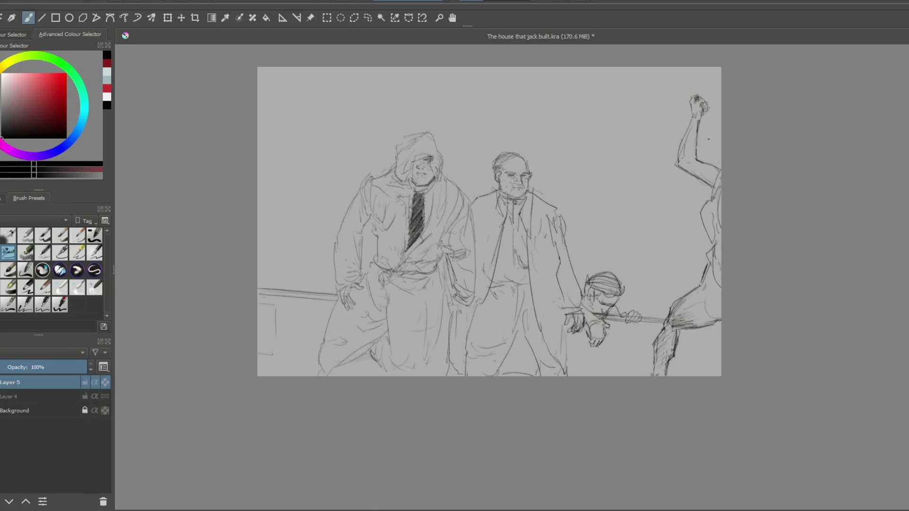
pyautogui.moveTo(701, 114); pyautogui.dragTo(720, 142)
pyautogui.moveTo(707, 111)
pyautogui.mouseDown()
pyautogui.moveTo(718, 142)
pyautogui.moveTo(704, 123)
pyautogui.mouseUp()
# Step: Sketch foreground shapes along the canvas's bottom edge: a peaked form, two dark hair tops and a partial head
pyautogui.moveTo(288, 369)
pyautogui.mouseDown()
pyautogui.moveTo(304, 363)
pyautogui.moveTo(268, 373)
pyautogui.moveTo(326, 366)
pyautogui.moveTo(338, 376)
pyautogui.moveTo(319, 363)
pyautogui.mouseUp()
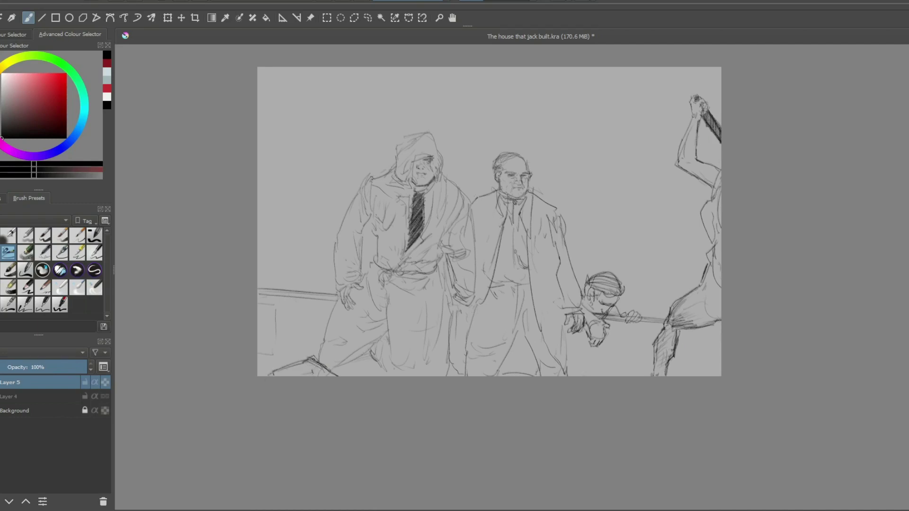
pyautogui.moveTo(274, 371); pyautogui.dragTo(263, 376)
pyautogui.moveTo(380, 375)
pyautogui.mouseDown()
pyautogui.moveTo(467, 365)
pyautogui.moveTo(472, 374)
pyautogui.moveTo(463, 358)
pyautogui.moveTo(471, 372)
pyautogui.mouseUp()
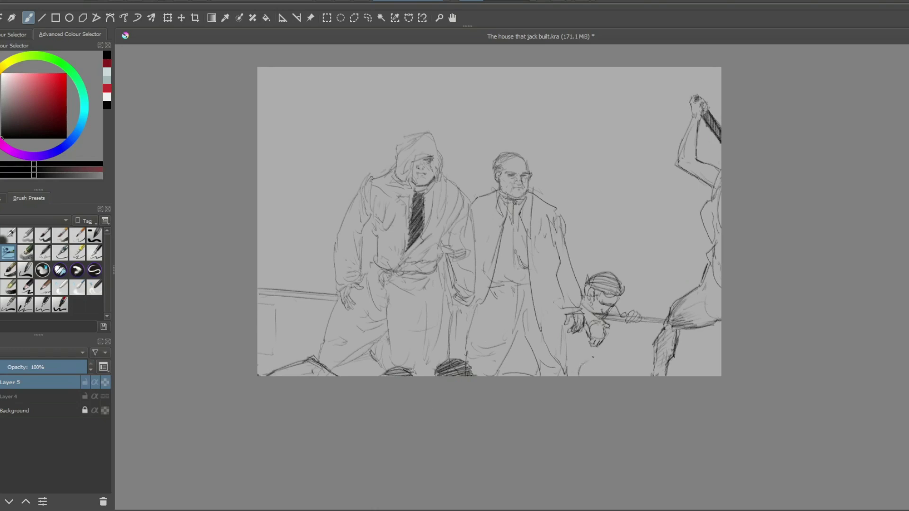
pyautogui.moveTo(580, 361)
pyautogui.mouseDown()
pyautogui.moveTo(594, 355)
pyautogui.moveTo(611, 369)
pyautogui.moveTo(603, 375)
pyautogui.mouseUp()
pyautogui.moveTo(594, 360)
pyautogui.mouseDown()
pyautogui.moveTo(620, 365)
pyautogui.moveTo(598, 351)
pyautogui.mouseUp()
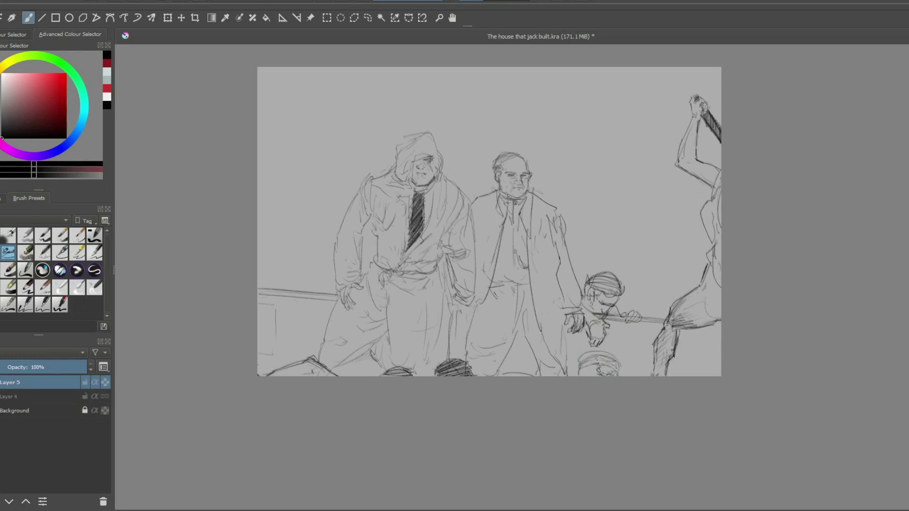
pyautogui.hotkey('ctrl', 'z')
pyautogui.moveTo(258, 242)
pyautogui.mouseDown()
pyautogui.moveTo(282, 275)
pyautogui.moveTo(303, 280)
pyautogui.moveTo(281, 272)
pyautogui.moveTo(312, 270)
pyautogui.moveTo(323, 256)
pyautogui.moveTo(320, 249)
pyautogui.moveTo(281, 273)
pyautogui.moveTo(290, 264)
pyautogui.moveTo(274, 252)
pyautogui.moveTo(274, 233)
pyautogui.moveTo(265, 253)
pyautogui.moveTo(284, 266)
pyautogui.mouseUp()
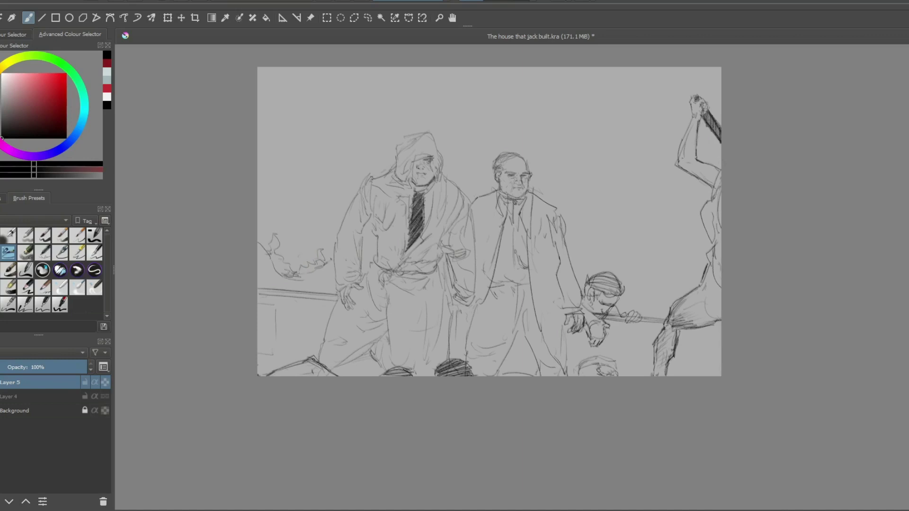
pyautogui.hotkey('ctrl', 'z')
pyautogui.hotkey('ctrl', 'z')
pyautogui.hotkey('ctrl', 'z')
pyautogui.hotkey('ctrl', 'z')
pyautogui.hotkey('ctrl', 'z')
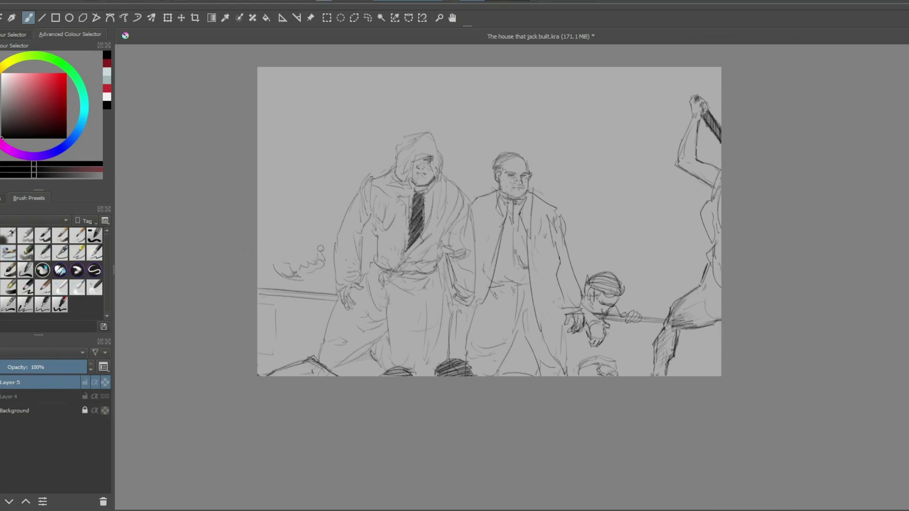
pyautogui.hotkey('ctrl', 'z')
pyautogui.hotkey('ctrl', 'z')
pyautogui.hotkey('ctrl', 'z')
# Step: Draw a slanted line from the hooded figure's sleeve down to the ledge and sketch small clumps along it
pyautogui.click(11, 256)
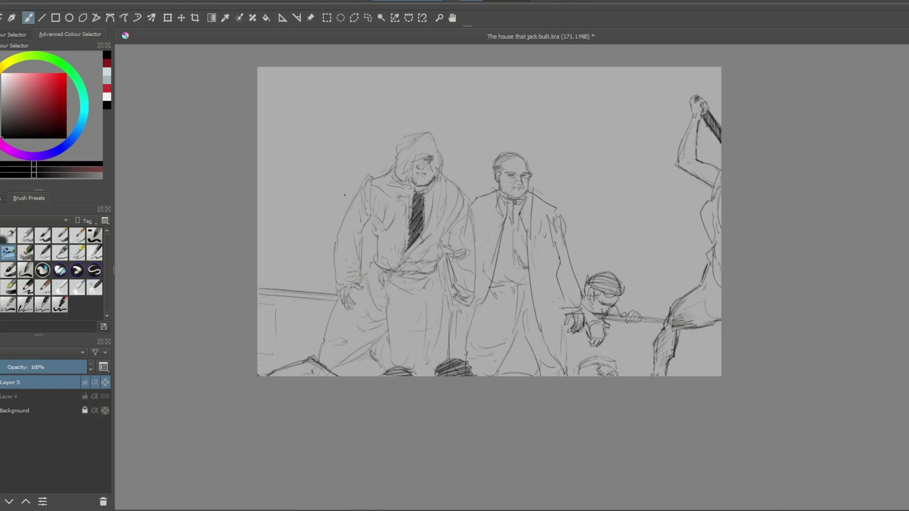
pyautogui.moveTo(336, 252); pyautogui.dragTo(263, 287)
pyautogui.moveTo(279, 264); pyautogui.dragTo(282, 272)
pyautogui.moveTo(306, 258); pyautogui.dragTo(324, 246)
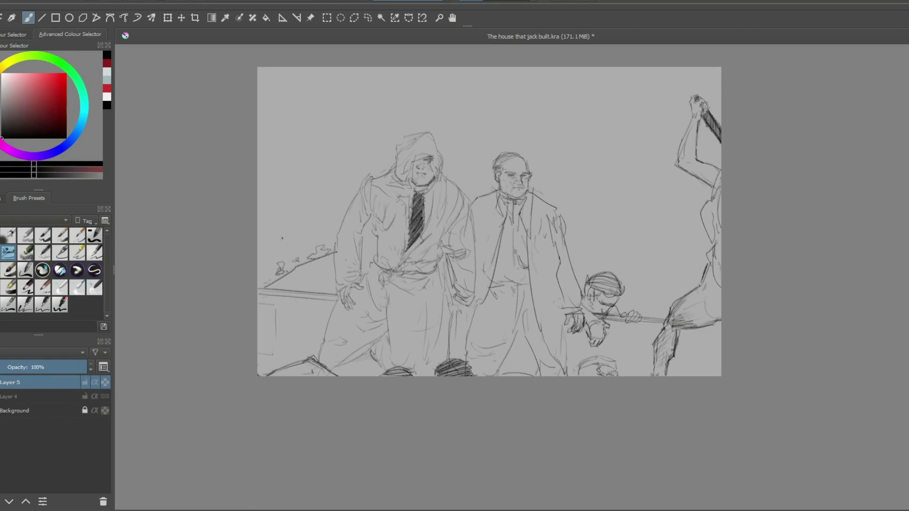
# Step: Outline a rounded hill and irregular leafy cloud shapes behind the hooded figure's sleeve and shoulder
pyautogui.moveTo(268, 233); pyautogui.dragTo(264, 235)
pyautogui.moveTo(306, 207)
pyautogui.mouseDown()
pyautogui.moveTo(326, 214)
pyautogui.moveTo(263, 226)
pyautogui.moveTo(324, 213)
pyautogui.moveTo(323, 223)
pyautogui.mouseUp()
pyautogui.moveTo(267, 211)
pyautogui.mouseDown()
pyautogui.moveTo(339, 197)
pyautogui.moveTo(355, 174)
pyautogui.moveTo(326, 168)
pyautogui.moveTo(312, 139)
pyautogui.moveTo(273, 143)
pyautogui.mouseUp()
pyautogui.moveTo(337, 145)
pyautogui.mouseDown()
pyautogui.moveTo(350, 140)
pyautogui.moveTo(362, 172)
pyautogui.mouseUp()
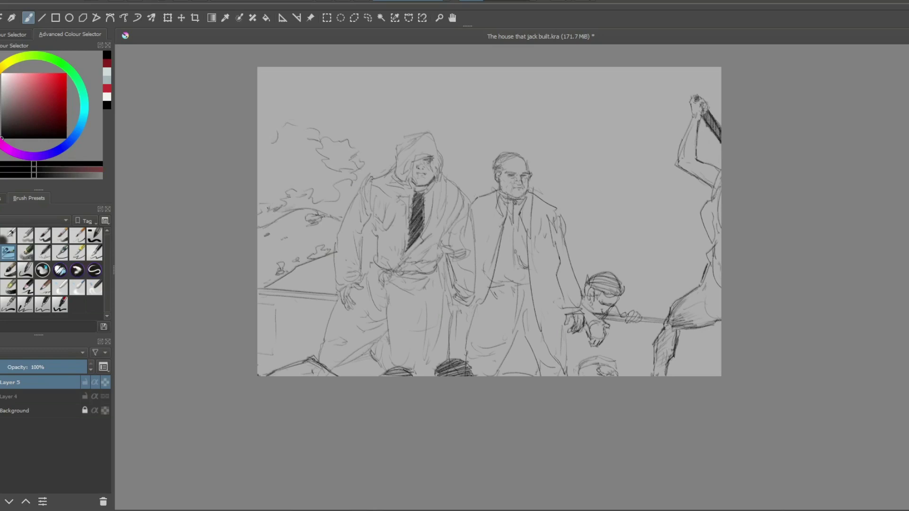
# Step: Hatch the background around the cloud shapes beside the hooded figure with diagonal strokes, up to the hood
pyautogui.moveTo(265, 203)
pyautogui.mouseDown()
pyautogui.moveTo(285, 190)
pyautogui.moveTo(245, 202)
pyautogui.moveTo(282, 181)
pyautogui.mouseUp()
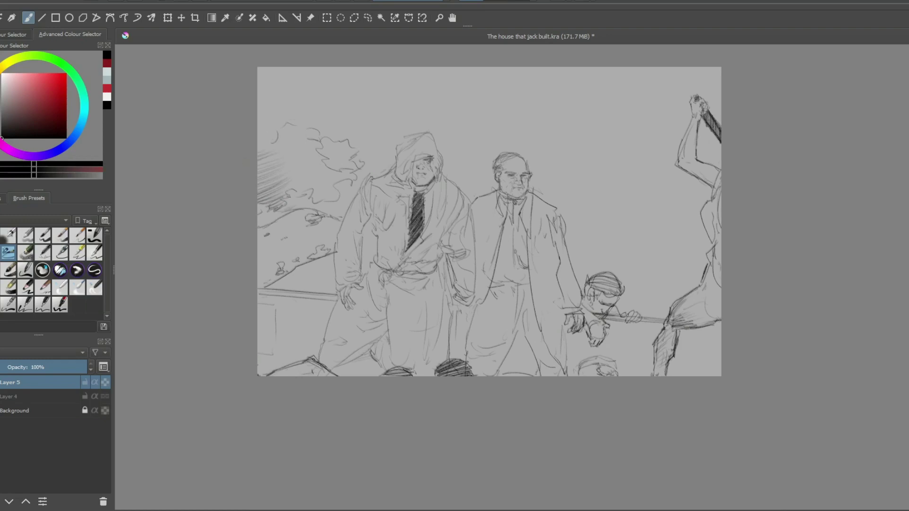
pyautogui.moveTo(258, 149); pyautogui.dragTo(271, 142)
pyautogui.moveTo(258, 146)
pyautogui.mouseDown()
pyautogui.moveTo(283, 145)
pyautogui.moveTo(295, 128)
pyautogui.moveTo(289, 124)
pyautogui.moveTo(315, 135)
pyautogui.mouseUp()
pyautogui.moveTo(279, 163)
pyautogui.mouseDown()
pyautogui.moveTo(322, 142)
pyautogui.moveTo(297, 160)
pyautogui.mouseUp()
pyautogui.moveTo(315, 155); pyautogui.dragTo(323, 150)
pyautogui.moveTo(285, 177)
pyautogui.mouseDown()
pyautogui.moveTo(322, 156)
pyautogui.moveTo(338, 180)
pyautogui.moveTo(323, 188)
pyautogui.mouseUp()
pyautogui.moveTo(324, 196)
pyautogui.mouseDown()
pyautogui.moveTo(337, 187)
pyautogui.moveTo(338, 198)
pyautogui.moveTo(360, 170)
pyautogui.mouseUp()
pyautogui.moveTo(347, 179)
pyautogui.mouseDown()
pyautogui.moveTo(367, 176)
pyautogui.moveTo(400, 144)
pyautogui.mouseUp()
pyautogui.moveTo(354, 161)
pyautogui.mouseDown()
pyautogui.moveTo(402, 136)
pyautogui.moveTo(382, 131)
pyautogui.moveTo(389, 128)
pyautogui.mouseUp()
pyautogui.moveTo(363, 138); pyautogui.dragTo(392, 121)
pyautogui.moveTo(335, 139)
pyautogui.mouseDown()
pyautogui.moveTo(394, 115)
pyautogui.moveTo(348, 128)
pyautogui.moveTo(330, 110)
pyautogui.mouseUp()
pyautogui.moveTo(294, 125); pyautogui.dragTo(315, 105)
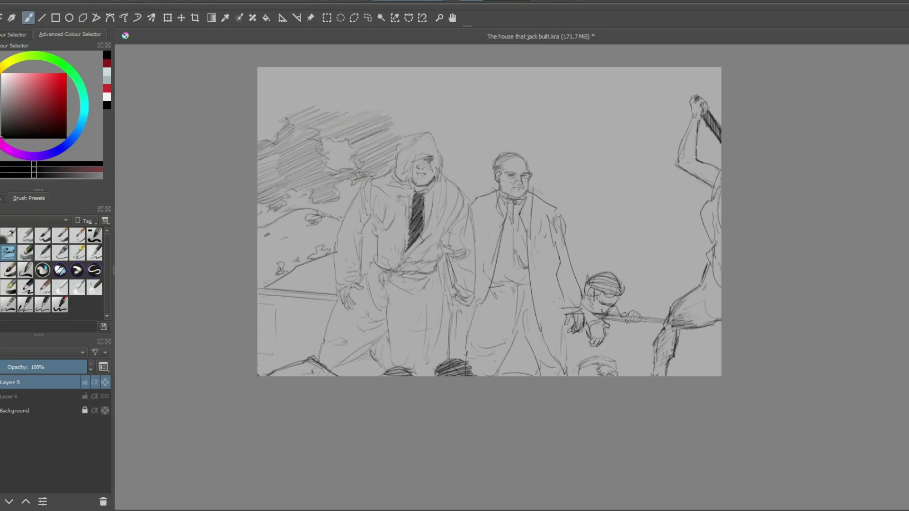
# Step: Hatch the canvas's upper-left corner diagonally and fill a large, dark, jagged cloud along the top edge above the hooded figure
pyautogui.moveTo(259, 106); pyautogui.dragTo(307, 105)
pyautogui.moveTo(281, 111); pyautogui.dragTo(302, 94)
pyautogui.moveTo(277, 101)
pyautogui.mouseDown()
pyautogui.moveTo(288, 86)
pyautogui.moveTo(253, 109)
pyautogui.moveTo(278, 97)
pyautogui.mouseUp()
pyautogui.moveTo(259, 105)
pyautogui.mouseDown()
pyautogui.moveTo(296, 89)
pyautogui.moveTo(290, 83)
pyautogui.mouseUp()
pyautogui.moveTo(257, 95); pyautogui.dragTo(295, 72)
pyautogui.moveTo(257, 81)
pyautogui.mouseDown()
pyautogui.moveTo(290, 85)
pyautogui.moveTo(323, 111)
pyautogui.moveTo(389, 109)
pyautogui.moveTo(394, 120)
pyautogui.moveTo(410, 110)
pyautogui.moveTo(414, 87)
pyautogui.moveTo(434, 94)
pyautogui.moveTo(445, 69)
pyautogui.mouseUp()
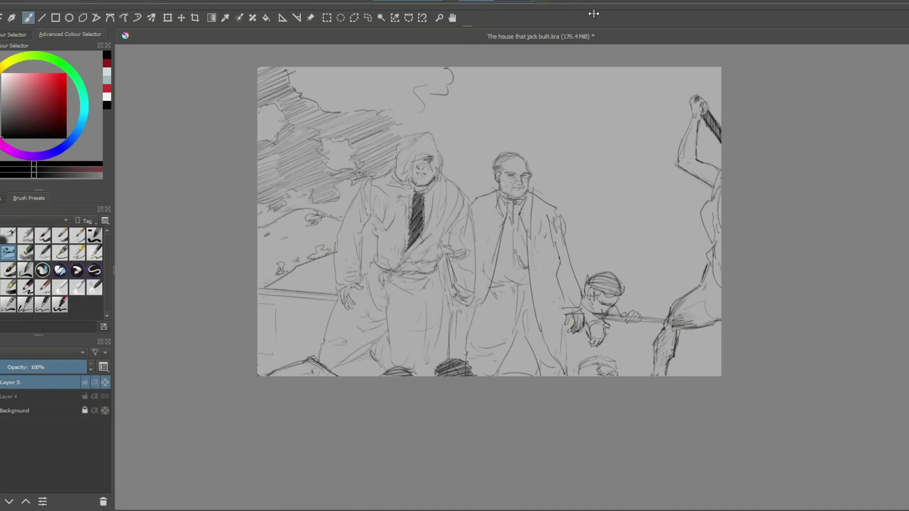
pyautogui.moveTo(424, 107)
pyautogui.mouseDown()
pyautogui.moveTo(359, 102)
pyautogui.moveTo(377, 90)
pyautogui.moveTo(328, 105)
pyautogui.moveTo(360, 87)
pyautogui.moveTo(319, 102)
pyautogui.moveTo(345, 87)
pyautogui.moveTo(314, 97)
pyautogui.moveTo(310, 89)
pyautogui.moveTo(333, 78)
pyautogui.moveTo(291, 83)
pyautogui.moveTo(330, 60)
pyautogui.moveTo(297, 82)
pyautogui.moveTo(362, 60)
pyautogui.moveTo(358, 74)
pyautogui.moveTo(309, 96)
pyautogui.moveTo(381, 83)
pyautogui.moveTo(329, 109)
pyautogui.moveTo(416, 91)
pyautogui.moveTo(377, 109)
pyautogui.moveTo(414, 98)
pyautogui.moveTo(388, 114)
pyautogui.moveTo(415, 110)
pyautogui.moveTo(403, 87)
pyautogui.moveTo(434, 78)
pyautogui.moveTo(413, 91)
pyautogui.moveTo(449, 88)
pyautogui.moveTo(388, 93)
pyautogui.moveTo(438, 65)
pyautogui.moveTo(406, 86)
pyautogui.moveTo(352, 89)
pyautogui.moveTo(399, 60)
pyautogui.moveTo(348, 74)
pyautogui.mouseUp()
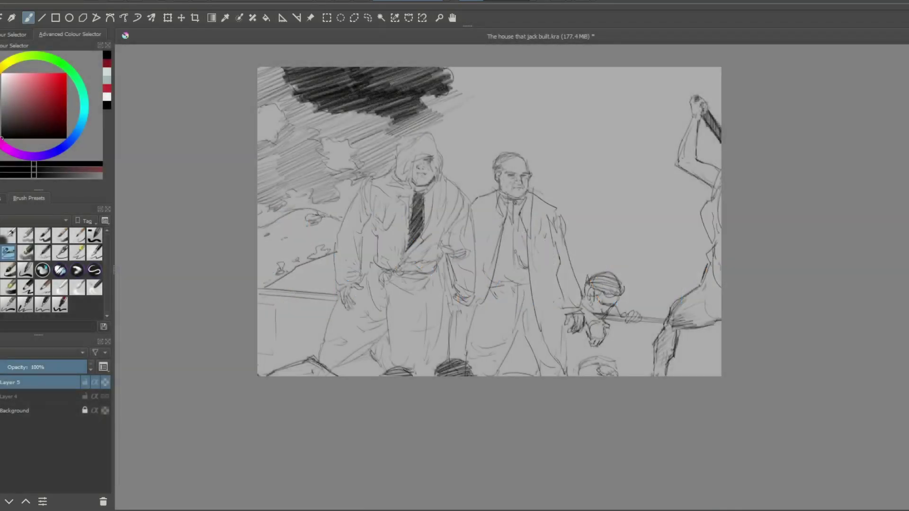
# Step: Hatch the sky beside the dark cloud and down the gap between the hooded figure and the balding man
pyautogui.moveTo(440, 105)
pyautogui.mouseDown()
pyautogui.moveTo(514, 82)
pyautogui.moveTo(520, 67)
pyautogui.mouseUp()
pyautogui.moveTo(448, 80); pyautogui.dragTo(492, 67)
pyautogui.moveTo(454, 115); pyautogui.dragTo(496, 99)
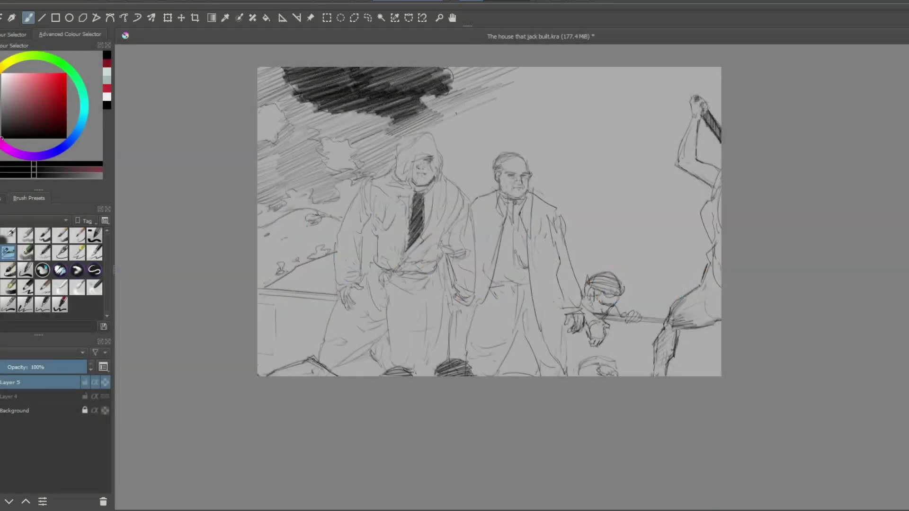
pyautogui.moveTo(435, 130)
pyautogui.mouseDown()
pyautogui.moveTo(477, 106)
pyautogui.moveTo(494, 112)
pyautogui.mouseUp()
pyautogui.moveTo(439, 145)
pyautogui.mouseDown()
pyautogui.moveTo(488, 123)
pyautogui.moveTo(491, 142)
pyautogui.mouseUp()
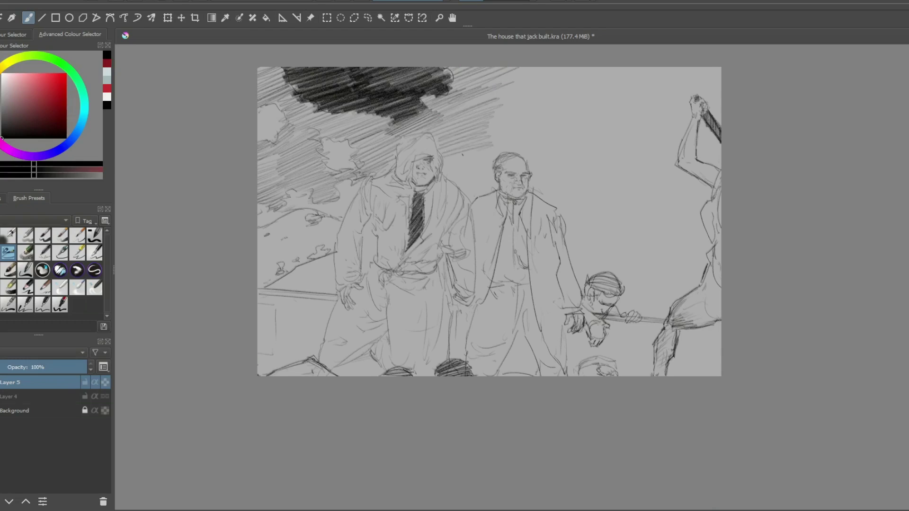
pyautogui.moveTo(446, 169)
pyautogui.mouseDown()
pyautogui.moveTo(481, 152)
pyautogui.moveTo(492, 159)
pyautogui.mouseUp()
pyautogui.moveTo(454, 186)
pyautogui.mouseDown()
pyautogui.moveTo(493, 172)
pyautogui.moveTo(496, 180)
pyautogui.mouseUp()
pyautogui.moveTo(461, 195); pyautogui.dragTo(499, 186)
pyautogui.moveTo(469, 200); pyautogui.dragTo(491, 193)
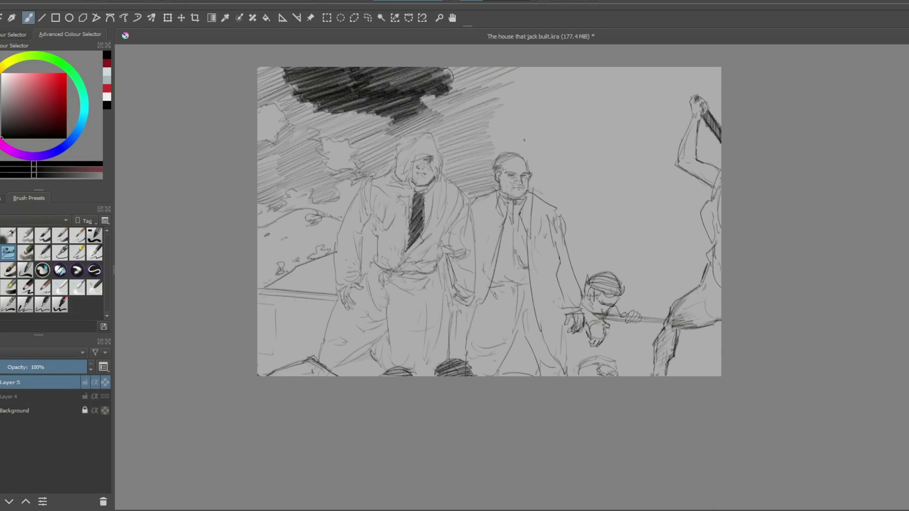
# Step: Hatch the sky above the balding man's head with long diagonal strokes up to the canvas's top edge
pyautogui.moveTo(526, 139); pyautogui.dragTo(541, 132)
pyautogui.moveTo(493, 148)
pyautogui.mouseDown()
pyautogui.moveTo(551, 127)
pyautogui.moveTo(574, 80)
pyautogui.mouseUp()
pyautogui.moveTo(493, 113); pyautogui.dragTo(533, 94)
pyautogui.moveTo(471, 114)
pyautogui.mouseDown()
pyautogui.moveTo(573, 70)
pyautogui.moveTo(494, 97)
pyautogui.mouseUp()
pyautogui.moveTo(464, 104)
pyautogui.mouseDown()
pyautogui.moveTo(562, 69)
pyautogui.moveTo(538, 70)
pyautogui.mouseUp()
pyautogui.moveTo(481, 72); pyautogui.dragTo(494, 67)
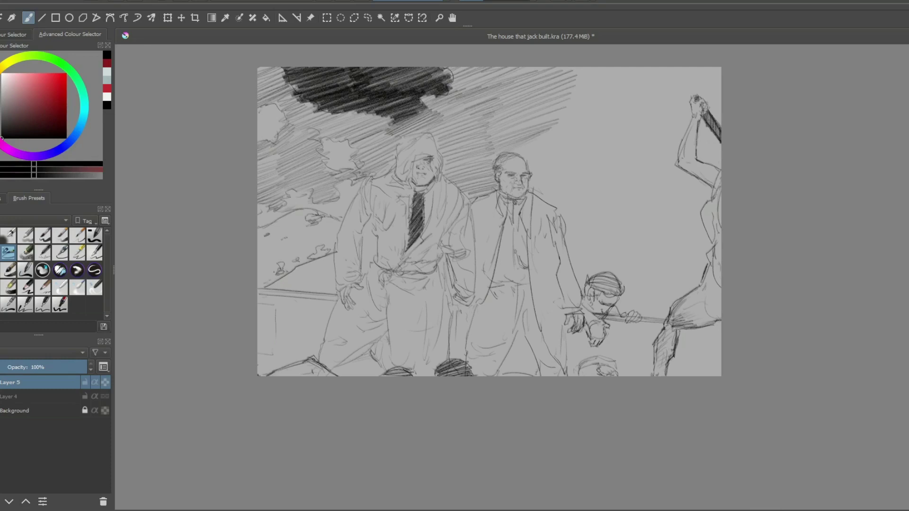
# Step: Darkly shade the wedge between the slanted line and the ledge beside the hooded figure's sleeve
pyautogui.moveTo(297, 270); pyautogui.dragTo(334, 258)
pyautogui.moveTo(268, 287)
pyautogui.mouseDown()
pyautogui.moveTo(328, 263)
pyautogui.moveTo(336, 292)
pyautogui.moveTo(334, 260)
pyautogui.moveTo(337, 282)
pyautogui.mouseUp()
pyautogui.moveTo(327, 292); pyautogui.dragTo(335, 289)
pyautogui.moveTo(321, 291); pyautogui.dragTo(335, 279)
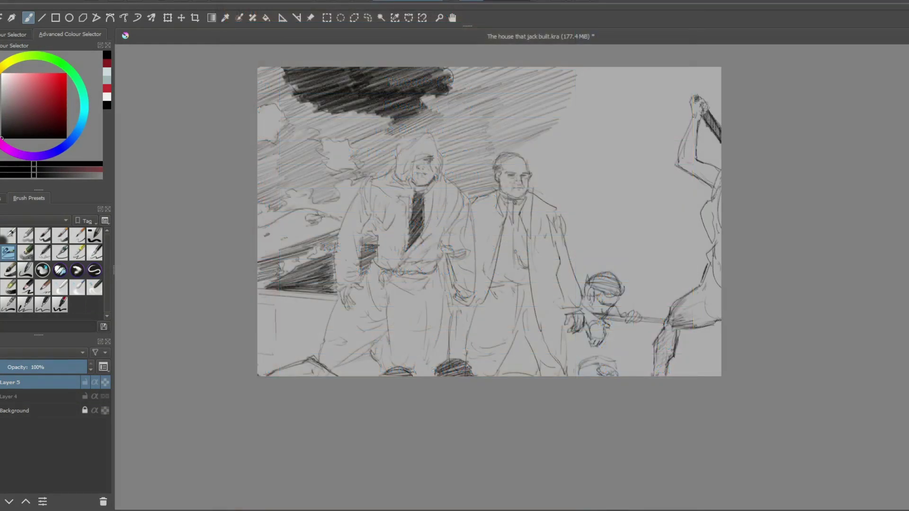
# Step: Hatch the hillside behind the hooded figure's sleeve, from the slanted line up to the rounded hill outline
pyautogui.moveTo(258, 286); pyautogui.dragTo(312, 254)
pyautogui.moveTo(300, 260); pyautogui.dragTo(318, 247)
pyautogui.moveTo(263, 257); pyautogui.dragTo(292, 243)
pyautogui.moveTo(260, 257); pyautogui.dragTo(299, 243)
pyautogui.moveTo(261, 291); pyautogui.dragTo(321, 259)
pyautogui.moveTo(280, 275); pyautogui.dragTo(296, 270)
pyautogui.moveTo(316, 264); pyautogui.dragTo(331, 257)
pyautogui.moveTo(259, 250)
pyautogui.mouseDown()
pyautogui.moveTo(289, 240)
pyautogui.moveTo(280, 232)
pyautogui.moveTo(312, 210)
pyautogui.mouseUp()
pyautogui.moveTo(272, 233)
pyautogui.mouseDown()
pyautogui.moveTo(314, 220)
pyautogui.moveTo(338, 225)
pyautogui.mouseUp()
pyautogui.moveTo(290, 245)
pyautogui.mouseDown()
pyautogui.moveTo(341, 228)
pyautogui.moveTo(331, 217)
pyautogui.mouseUp()
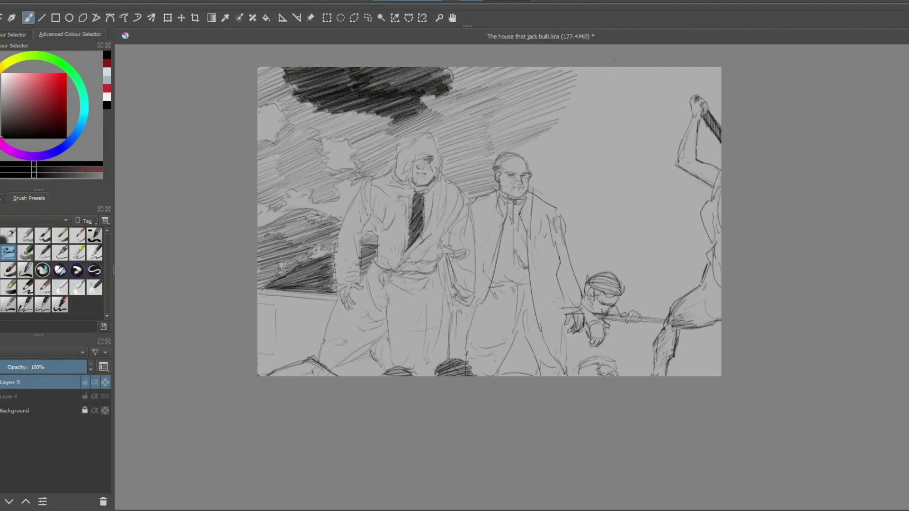
# Step: Extend the diagonal sky hatching along the canvas's top edge past the balding man
pyautogui.moveTo(571, 75); pyautogui.dragTo(613, 66)
pyautogui.moveTo(564, 95)
pyautogui.mouseDown()
pyautogui.moveTo(629, 66)
pyautogui.moveTo(663, 67)
pyautogui.mouseUp()
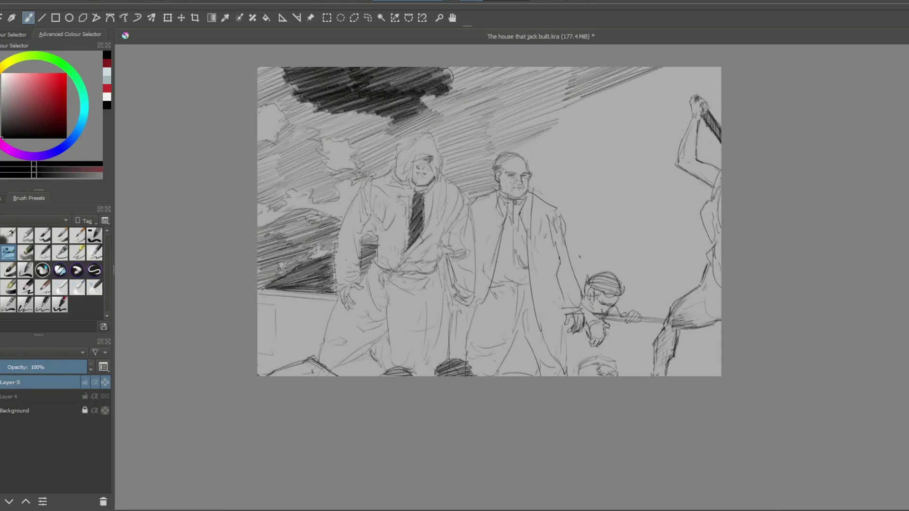
# Step: Outline a low hill behind the small leaning figure and hatch it darkly across to the cropped right-edge figure
pyautogui.moveTo(568, 254); pyautogui.dragTo(626, 248)
pyautogui.moveTo(666, 313); pyautogui.dragTo(620, 311)
pyautogui.moveTo(672, 291); pyautogui.dragTo(621, 300)
pyautogui.moveTo(699, 285); pyautogui.dragTo(624, 304)
pyautogui.moveTo(665, 298); pyautogui.dragTo(624, 306)
pyautogui.moveTo(667, 305); pyautogui.dragTo(622, 312)
pyautogui.moveTo(669, 308)
pyautogui.mouseDown()
pyautogui.moveTo(624, 314)
pyautogui.moveTo(637, 315)
pyautogui.mouseUp()
pyautogui.moveTo(652, 314); pyautogui.dragTo(640, 316)
pyautogui.moveTo(698, 281)
pyautogui.mouseDown()
pyautogui.moveTo(642, 296)
pyautogui.moveTo(649, 294)
pyautogui.mouseUp()
pyautogui.moveTo(703, 282); pyautogui.dragTo(644, 290)
pyautogui.moveTo(700, 275); pyautogui.dragTo(641, 288)
pyautogui.moveTo(697, 271); pyautogui.dragTo(626, 286)
pyautogui.moveTo(670, 270); pyautogui.dragTo(620, 282)
pyautogui.moveTo(667, 265); pyautogui.dragTo(615, 274)
pyautogui.moveTo(665, 258)
pyautogui.mouseDown()
pyautogui.moveTo(607, 273)
pyautogui.moveTo(617, 267)
pyautogui.mouseUp()
pyautogui.moveTo(665, 254)
pyautogui.mouseDown()
pyautogui.moveTo(605, 268)
pyautogui.moveTo(615, 260)
pyautogui.mouseUp()
pyautogui.moveTo(686, 239)
pyautogui.mouseDown()
pyautogui.moveTo(614, 258)
pyautogui.moveTo(623, 252)
pyautogui.mouseUp()
pyautogui.moveTo(697, 229); pyautogui.dragTo(646, 244)
pyautogui.moveTo(702, 235)
pyautogui.mouseDown()
pyautogui.moveTo(653, 249)
pyautogui.moveTo(693, 264)
pyautogui.mouseUp()
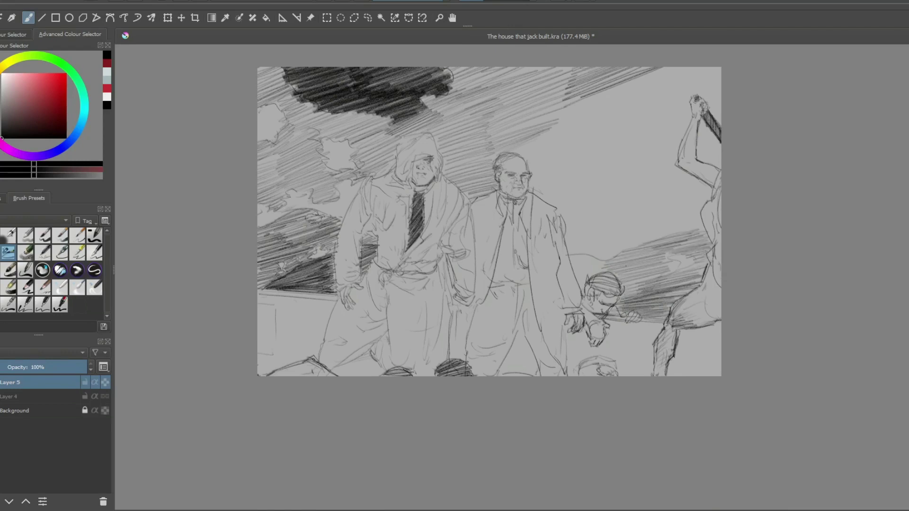
# Step: Hatch the hill section between the balding man's sleeve and the small leaning figure's head
pyautogui.moveTo(605, 271)
pyautogui.mouseDown()
pyautogui.moveTo(579, 281)
pyautogui.moveTo(586, 275)
pyautogui.moveTo(574, 272)
pyautogui.mouseUp()
pyautogui.moveTo(600, 260); pyautogui.dragTo(574, 265)
pyautogui.moveTo(587, 256); pyautogui.dragTo(575, 258)
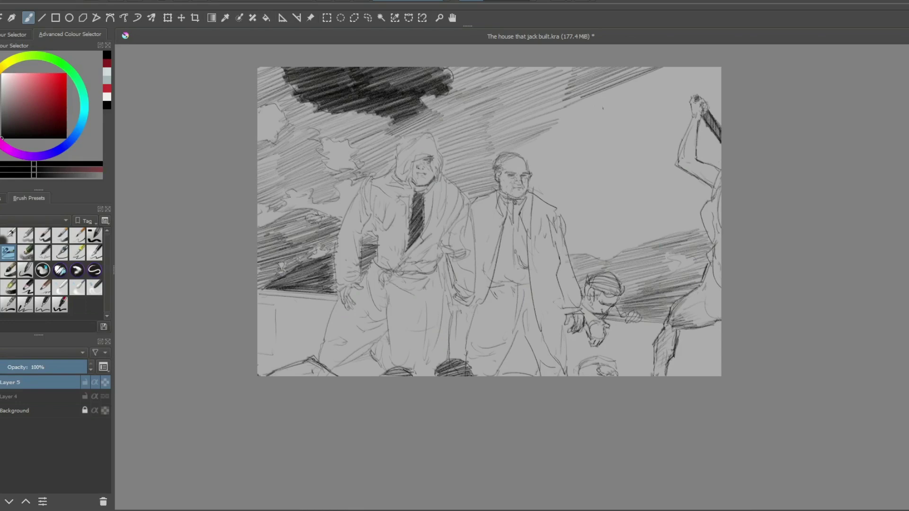
# Step: Add a diagonal band of sky hatching from the top edge down toward the balding man's head
pyautogui.moveTo(680, 67); pyautogui.dragTo(637, 82)
pyautogui.moveTo(618, 86); pyautogui.dragTo(606, 92)
pyautogui.moveTo(685, 68)
pyautogui.mouseDown()
pyautogui.moveTo(619, 89)
pyautogui.moveTo(630, 91)
pyautogui.mouseUp()
pyautogui.moveTo(629, 91); pyautogui.dragTo(567, 113)
pyautogui.moveTo(549, 116); pyautogui.dragTo(532, 125)
pyautogui.moveTo(611, 104); pyautogui.dragTo(591, 110)
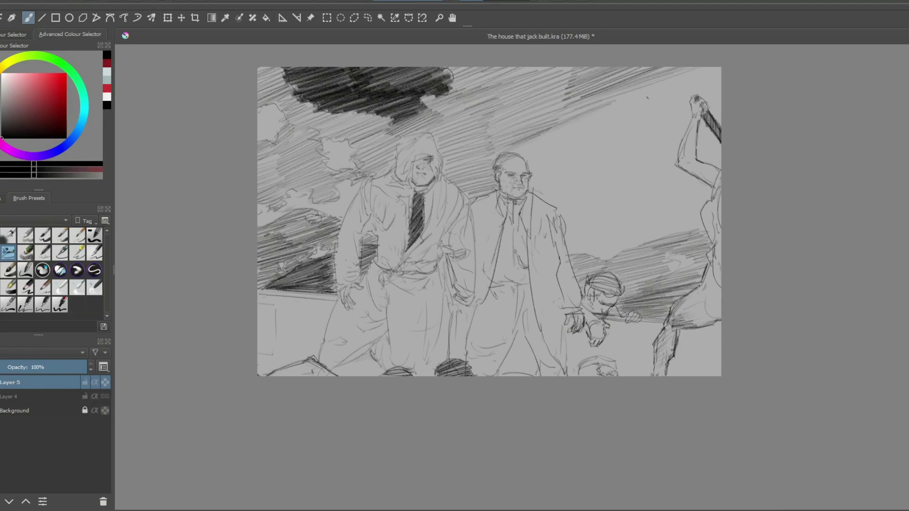
# Step: Hatch the sky in the upper-right corner around the cropped figure's raised fist and stick
pyautogui.moveTo(693, 72)
pyautogui.mouseDown()
pyautogui.moveTo(622, 99)
pyautogui.moveTo(648, 102)
pyautogui.mouseUp()
pyautogui.moveTo(720, 80)
pyautogui.mouseDown()
pyautogui.moveTo(649, 107)
pyautogui.moveTo(664, 128)
pyautogui.mouseUp()
pyautogui.moveTo(692, 123); pyautogui.dragTo(669, 131)
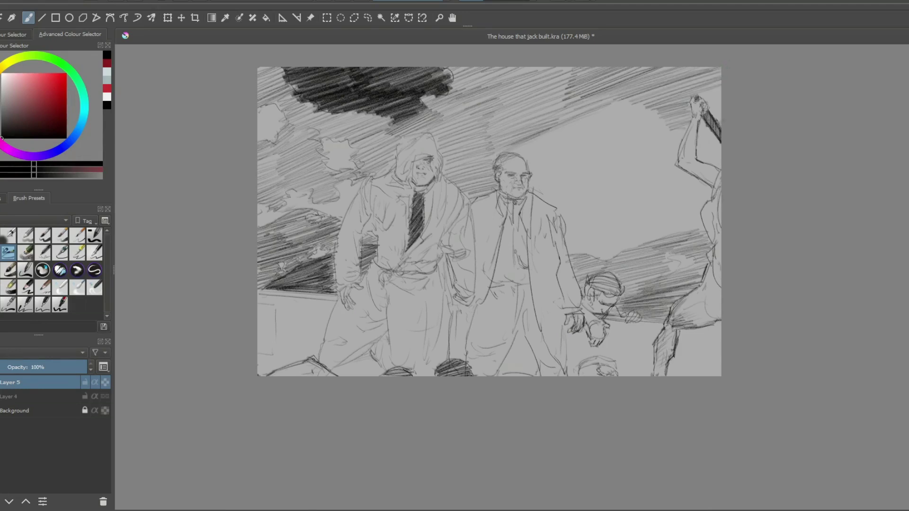
pyautogui.moveTo(722, 110); pyautogui.dragTo(712, 116)
pyautogui.moveTo(721, 107); pyautogui.dragTo(705, 111)
pyautogui.moveTo(722, 98); pyautogui.dragTo(704, 103)
pyautogui.moveTo(722, 90); pyautogui.dragTo(703, 99)
# Step: Hatch the sky beside the balding man's head with long diagonal strokes toward the cropped figure's raised arm
pyautogui.moveTo(590, 114); pyautogui.dragTo(513, 148)
pyautogui.moveTo(629, 102); pyautogui.dragTo(514, 152)
pyautogui.moveTo(617, 122); pyautogui.dragTo(511, 160)
pyautogui.moveTo(534, 171)
pyautogui.mouseDown()
pyautogui.moveTo(658, 130)
pyautogui.moveTo(670, 141)
pyautogui.moveTo(632, 156)
pyautogui.mouseUp()
pyautogui.moveTo(558, 188); pyautogui.dragTo(647, 159)
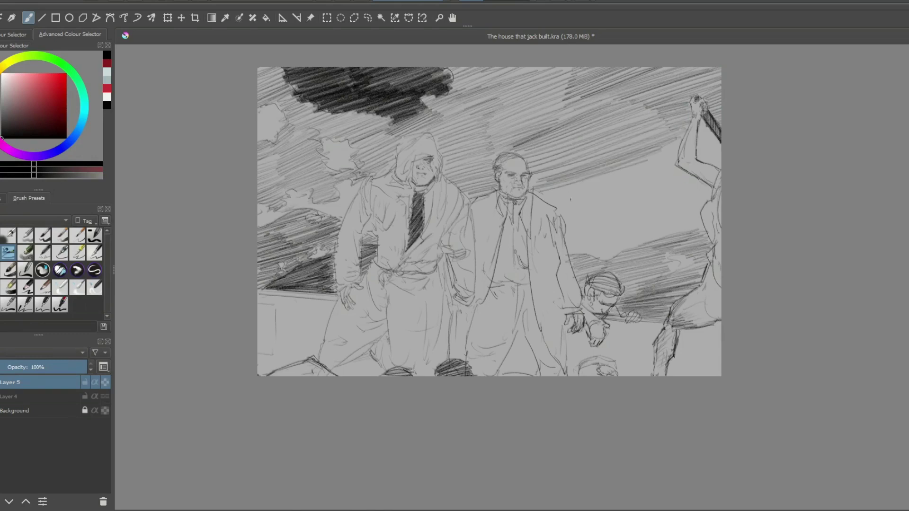
# Step: Hatch the background beside the balding man's shoulder and sleeve and along the top of the low hill
pyautogui.moveTo(540, 195); pyautogui.dragTo(596, 184)
pyautogui.moveTo(554, 215)
pyautogui.mouseDown()
pyautogui.moveTo(591, 198)
pyautogui.moveTo(620, 211)
pyautogui.mouseUp()
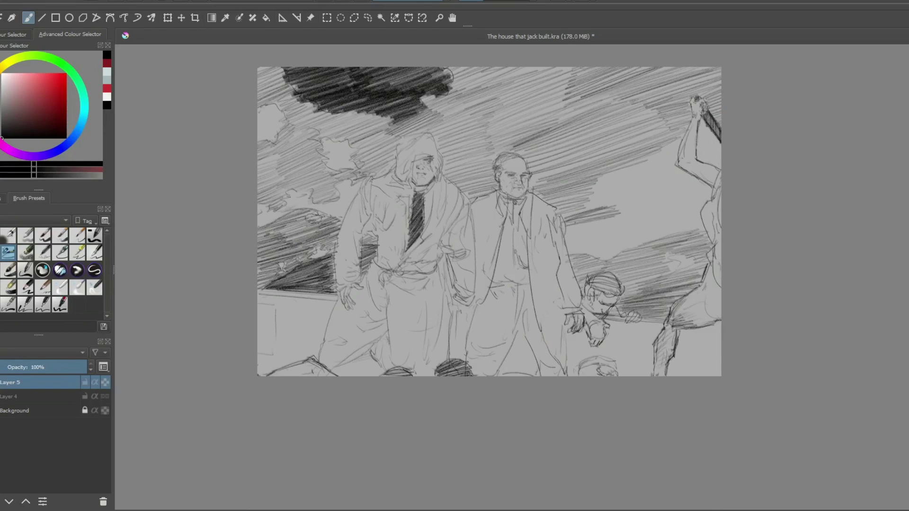
pyautogui.moveTo(561, 232)
pyautogui.mouseDown()
pyautogui.moveTo(624, 217)
pyautogui.moveTo(623, 229)
pyautogui.mouseUp()
pyautogui.moveTo(569, 251)
pyautogui.mouseDown()
pyautogui.moveTo(622, 234)
pyautogui.moveTo(629, 248)
pyautogui.mouseUp()
pyautogui.moveTo(640, 243); pyautogui.dragTo(673, 234)
pyautogui.moveTo(605, 249); pyautogui.dragTo(710, 218)
pyautogui.moveTo(632, 241); pyautogui.dragTo(708, 224)
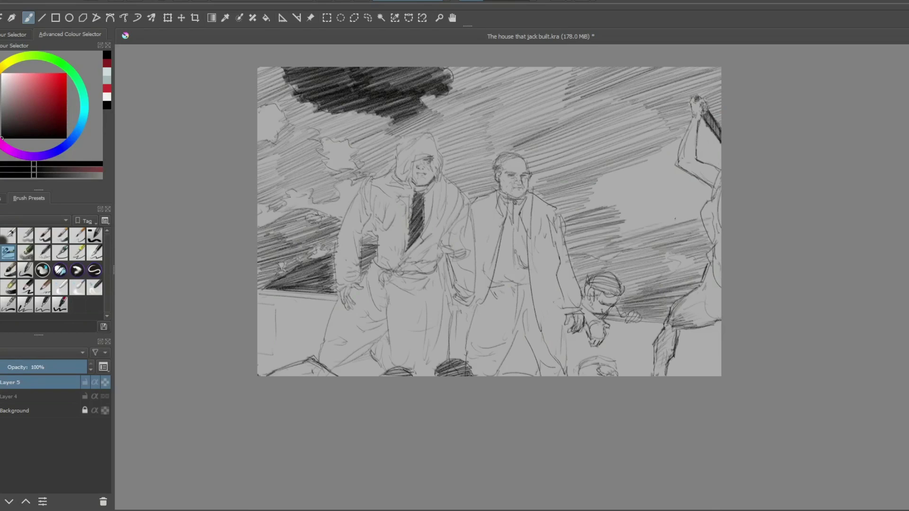
# Step: Hatch the sky just above the low hill, across to the cropped figure's torso
pyautogui.moveTo(603, 236); pyautogui.dragTo(702, 214)
pyautogui.moveTo(615, 227)
pyautogui.mouseDown()
pyautogui.moveTo(705, 206)
pyautogui.moveTo(693, 202)
pyautogui.mouseUp()
pyautogui.moveTo(626, 219); pyautogui.dragTo(704, 195)
pyautogui.moveTo(617, 213); pyautogui.dragTo(700, 188)
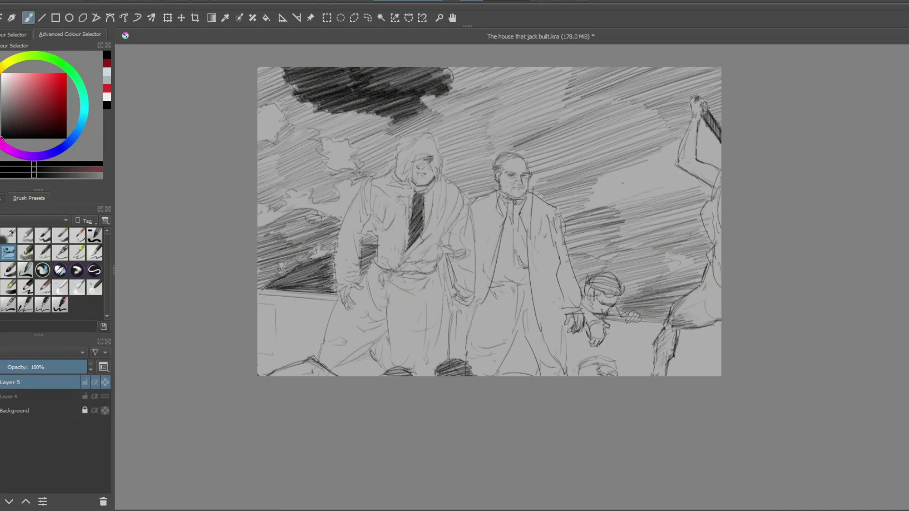
# Step: Fill the remaining blank sky between the balding man's shoulder and the cropped figure's elbow with diagonal hatching
pyautogui.moveTo(583, 208); pyautogui.dragTo(679, 182)
pyautogui.moveTo(580, 205); pyautogui.dragTo(677, 174)
pyautogui.moveTo(585, 198); pyautogui.dragTo(671, 168)
pyautogui.moveTo(580, 191); pyautogui.dragTo(670, 163)
pyautogui.moveTo(584, 187); pyautogui.dragTo(673, 155)
pyautogui.moveTo(598, 176); pyautogui.dragTo(675, 151)
pyautogui.moveTo(624, 166); pyautogui.dragTo(679, 143)
pyautogui.moveTo(649, 155); pyautogui.dragTo(685, 133)
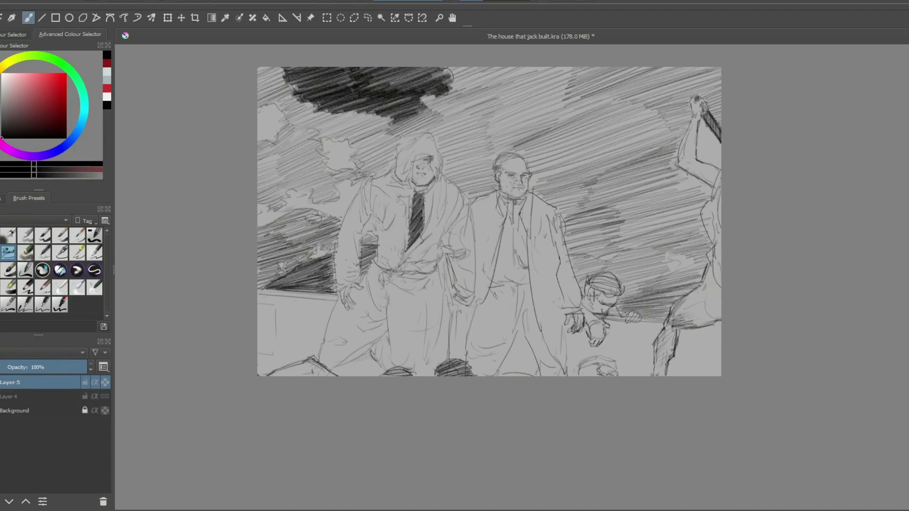
# Step: Hatch the background under the cropped figure's elbow and inside the bend of the raised arm
pyautogui.moveTo(671, 189)
pyautogui.mouseDown()
pyautogui.moveTo(705, 177)
pyautogui.moveTo(710, 195)
pyautogui.mouseUp()
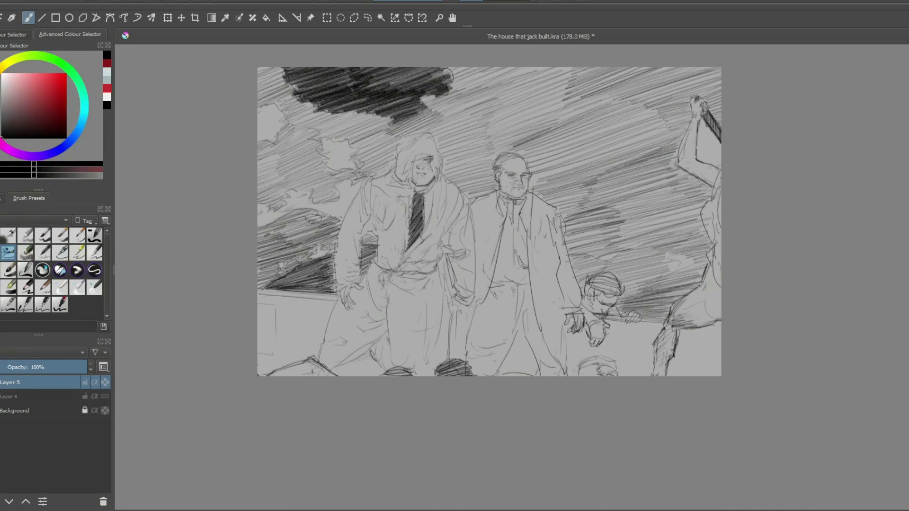
pyautogui.moveTo(706, 163)
pyautogui.mouseDown()
pyautogui.moveTo(721, 153)
pyautogui.moveTo(711, 132)
pyautogui.mouseUp()
pyautogui.moveTo(697, 138); pyautogui.dragTo(710, 128)
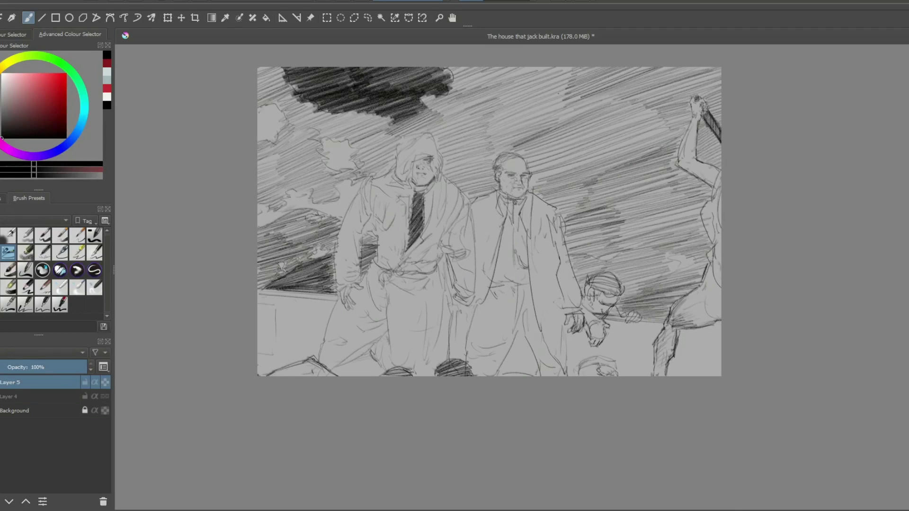